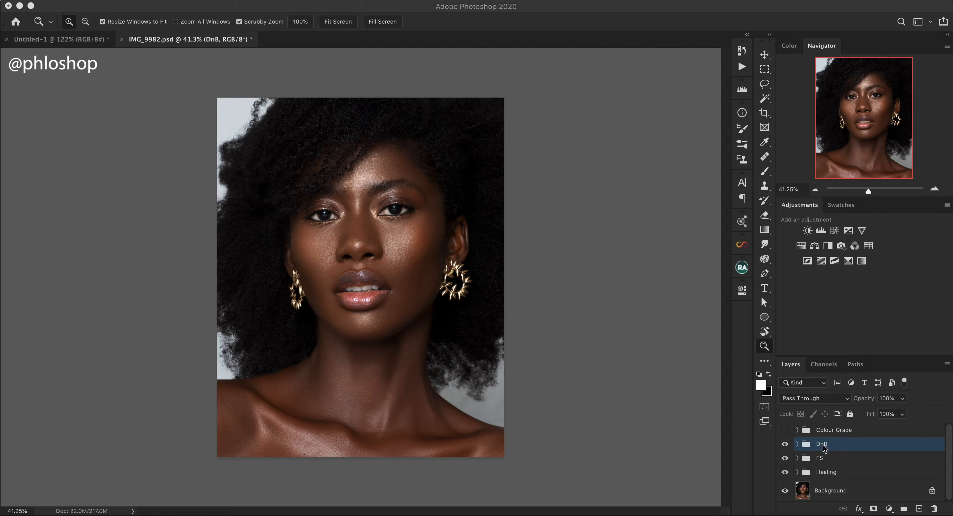
- Compare the portrait with the DnB, FS and Healing groups hidden and shown again
{"action": "left_click", "coordinate": [786, 445]}
{"action": "left_click", "coordinate": [786, 446]}
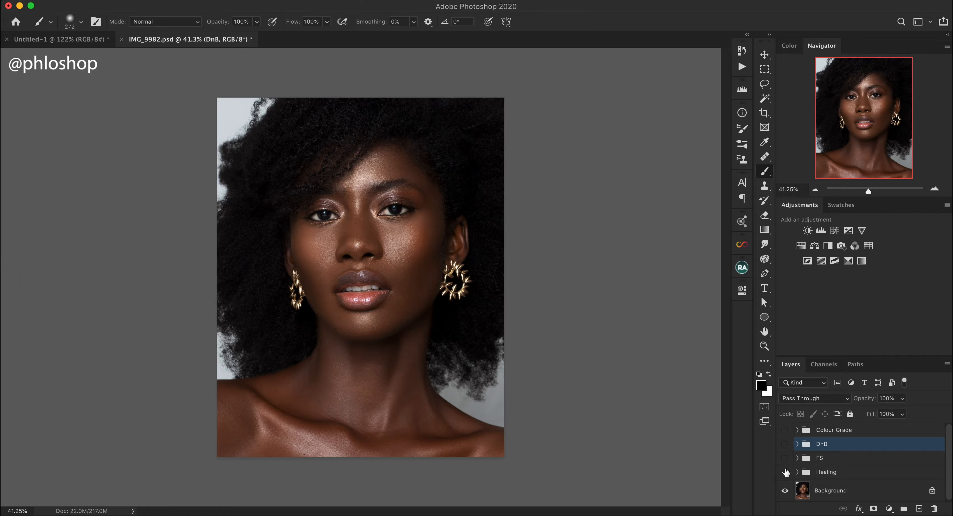
{"action": "left_click_drag", "start_coordinate": [786, 444], "coordinate": [785, 459]}
{"action": "left_click", "coordinate": [785, 458]}
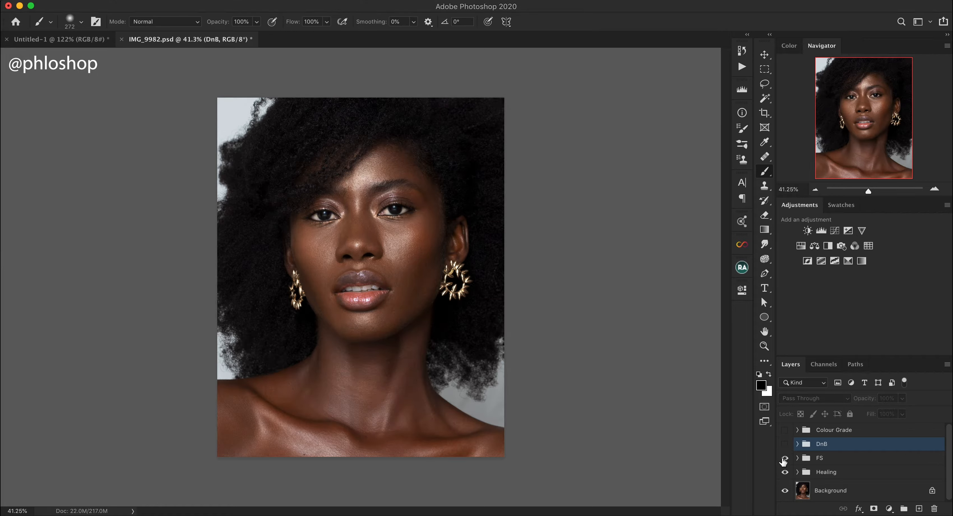
{"action": "left_click", "coordinate": [786, 445]}
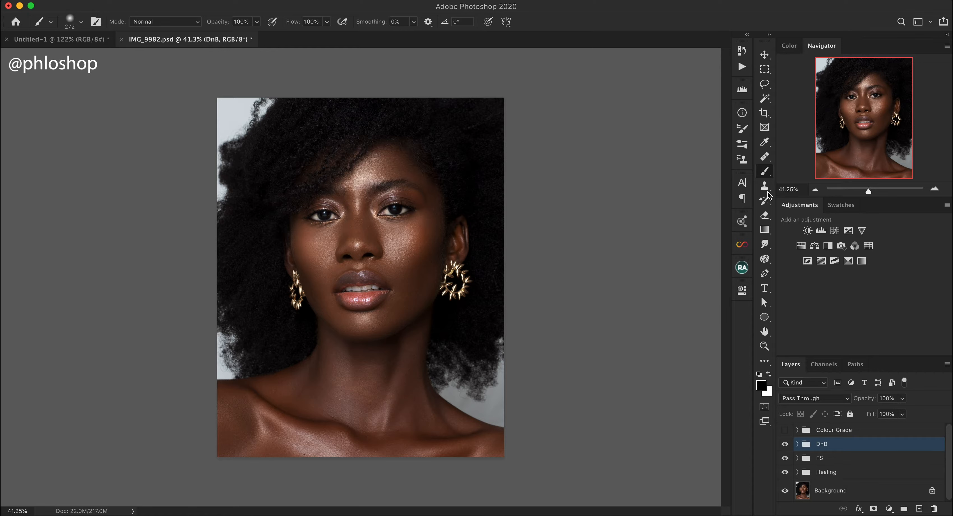
- Run the complete Dodge and Burn action above the DnB group
{"action": "left_click", "coordinate": [742, 68]}
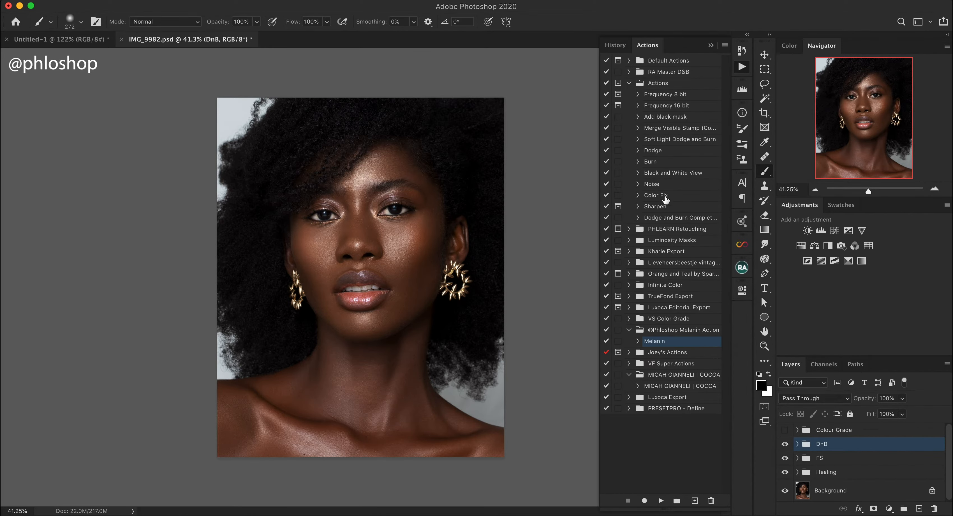
{"action": "left_click", "coordinate": [666, 218]}
{"action": "left_click", "coordinate": [661, 500]}
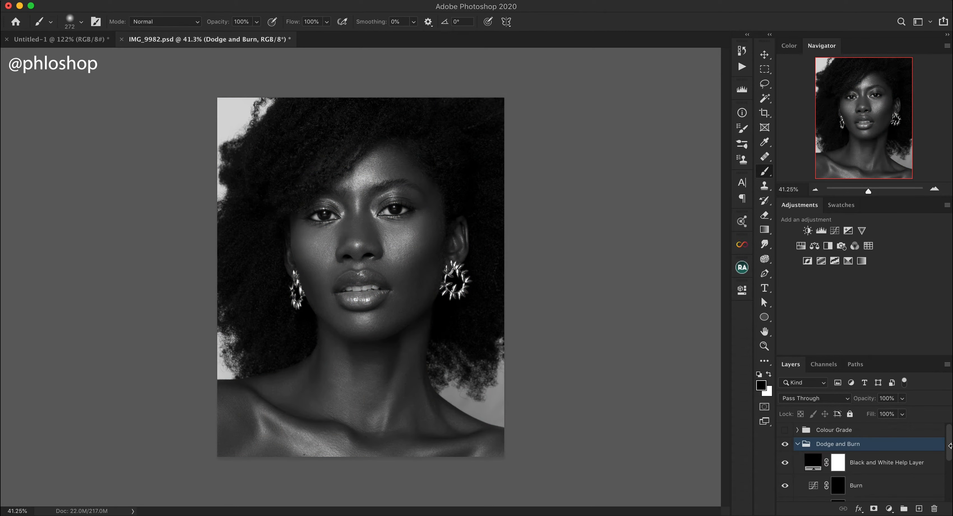
- Paint white at 8% flow on the Dodge layer's mask over the forehead, both cheeks and the mouth and chin area
{"action": "scroll", "coordinate": [946, 463], "scroll_direction": "down", "scroll_amount": 2}
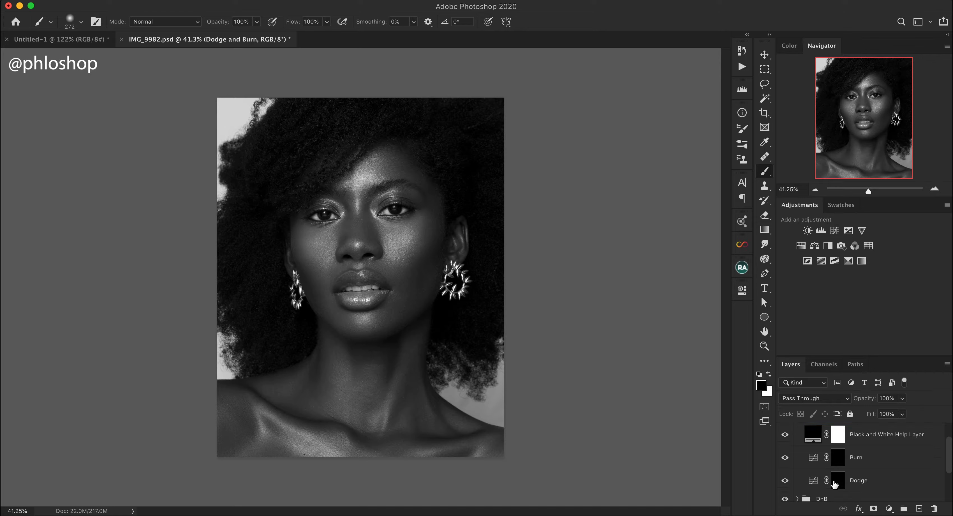
{"action": "left_click", "coordinate": [837, 483]}
{"action": "key", "text": "x"}
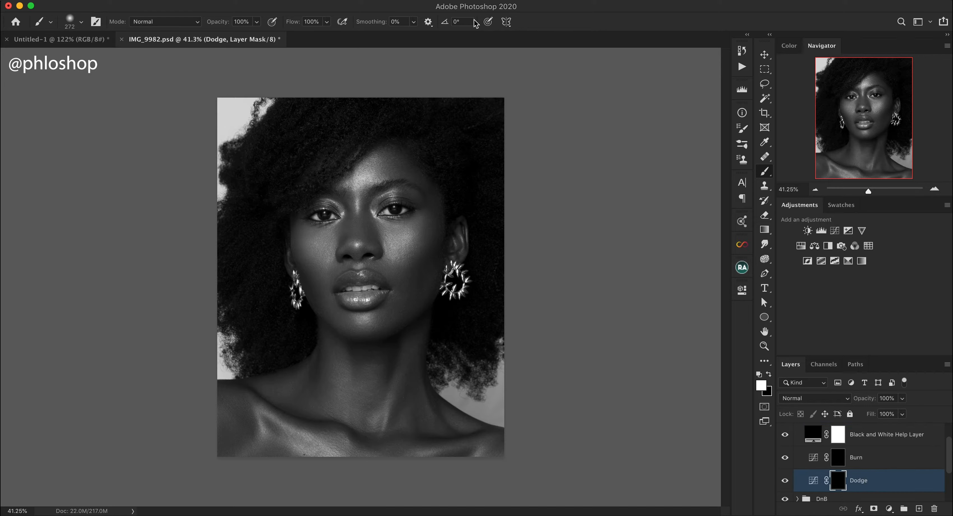
{"action": "mouse_move", "coordinate": [293, 22]}
{"action": "left_mouse_down"}
{"action": "mouse_move", "coordinate": [238, 35]}
{"action": "mouse_move", "coordinate": [256, 39]}
{"action": "left_mouse_up"}
{"action": "mouse_move", "coordinate": [365, 164]}
{"action": "left_mouse_down"}
{"action": "mouse_move", "coordinate": [348, 178]}
{"action": "mouse_move", "coordinate": [356, 168]}
{"action": "mouse_move", "coordinate": [345, 168]}
{"action": "left_mouse_up"}
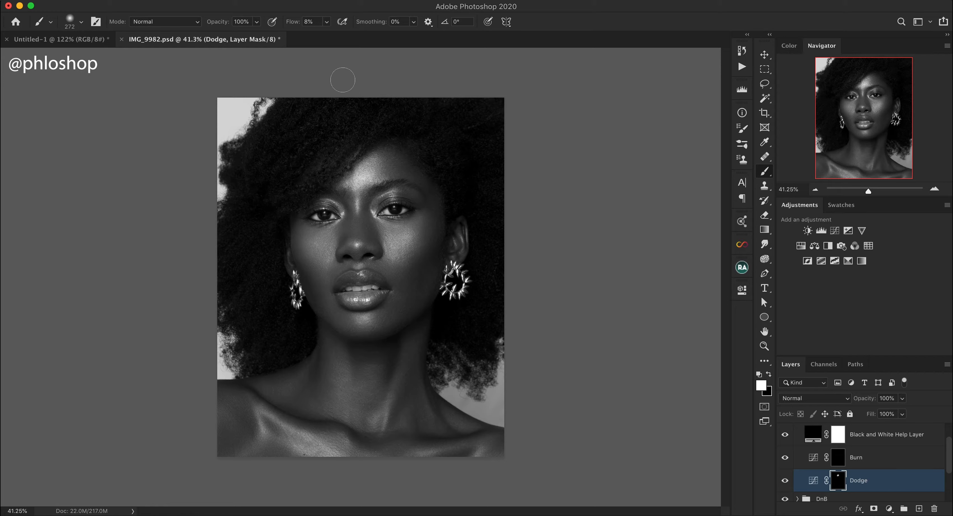
{"action": "left_click_drag", "start_coordinate": [396, 239], "coordinate": [397, 241]}
{"action": "left_click_drag", "start_coordinate": [314, 254], "coordinate": [313, 252]}
{"action": "left_click_drag", "start_coordinate": [365, 316], "coordinate": [361, 298]}
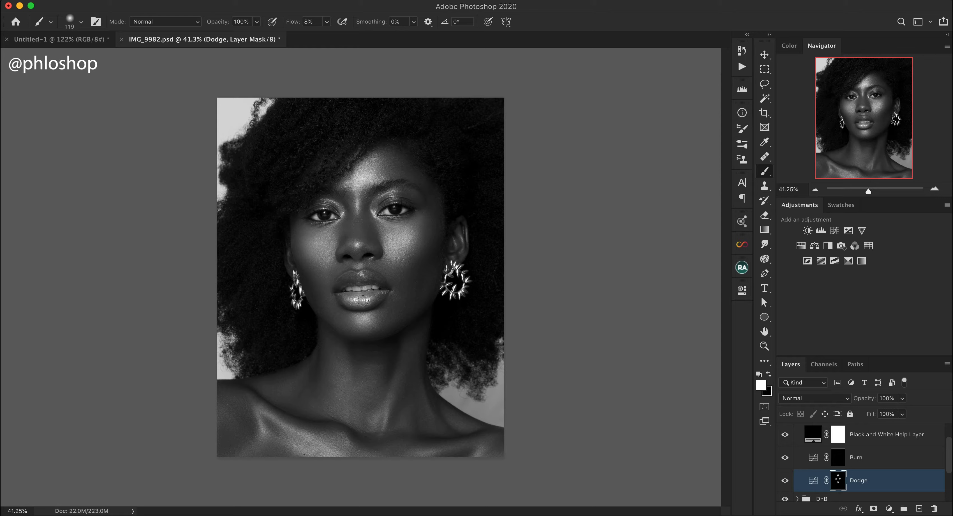
- Continue dodging on the upper lip, chin, neck and collarbone, and compare the image with and without the Dodge layer
{"action": "left_click_drag", "start_coordinate": [366, 274], "coordinate": [360, 274]}
{"action": "left_click_drag", "start_coordinate": [373, 320], "coordinate": [379, 320]}
{"action": "left_click_drag", "start_coordinate": [349, 358], "coordinate": [335, 358]}
{"action": "mouse_move", "coordinate": [265, 414]}
{"action": "left_mouse_down"}
{"action": "mouse_move", "coordinate": [302, 428]}
{"action": "mouse_move", "coordinate": [261, 424]}
{"action": "mouse_move", "coordinate": [302, 445]}
{"action": "mouse_move", "coordinate": [254, 443]}
{"action": "mouse_move", "coordinate": [263, 441]}
{"action": "left_mouse_up"}
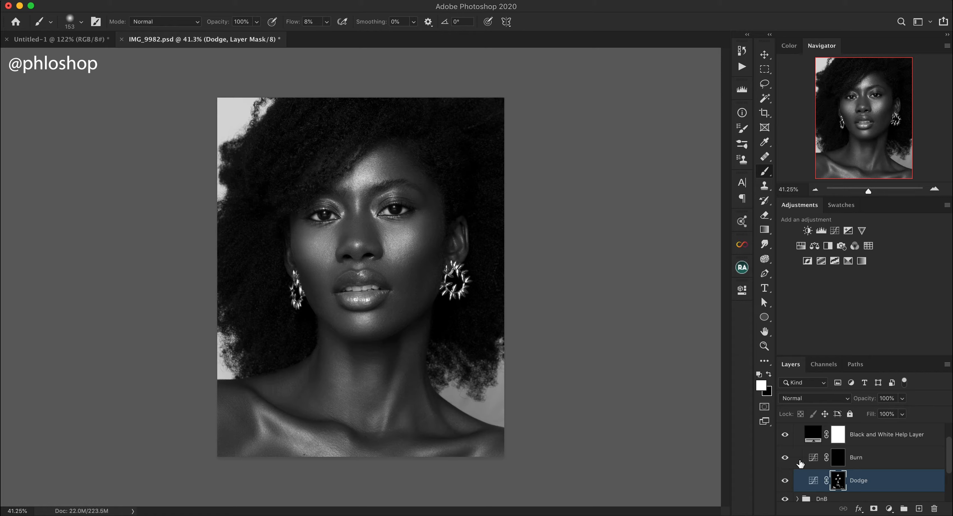
{"action": "left_click", "coordinate": [785, 481]}
{"action": "left_click", "coordinate": [785, 481]}
- Paint white on the Burn layer's mask to deepen shadows around the forehead, face contours, nose, lips, neck and collarbone
{"action": "left_click", "coordinate": [820, 465]}
{"action": "left_click_drag", "start_coordinate": [386, 157], "coordinate": [403, 162]}
{"action": "mouse_move", "coordinate": [428, 195]}
{"action": "left_mouse_down"}
{"action": "mouse_move", "coordinate": [416, 210]}
{"action": "mouse_move", "coordinate": [452, 160]}
{"action": "mouse_move", "coordinate": [458, 204]}
{"action": "mouse_move", "coordinate": [447, 202]}
{"action": "mouse_move", "coordinate": [424, 254]}
{"action": "mouse_move", "coordinate": [433, 248]}
{"action": "mouse_move", "coordinate": [410, 272]}
{"action": "mouse_move", "coordinate": [428, 264]}
{"action": "mouse_move", "coordinate": [445, 224]}
{"action": "mouse_move", "coordinate": [418, 269]}
{"action": "mouse_move", "coordinate": [453, 219]}
{"action": "mouse_move", "coordinate": [446, 241]}
{"action": "mouse_move", "coordinate": [286, 244]}
{"action": "mouse_move", "coordinate": [305, 271]}
{"action": "mouse_move", "coordinate": [299, 242]}
{"action": "mouse_move", "coordinate": [290, 260]}
{"action": "mouse_move", "coordinate": [323, 289]}
{"action": "left_mouse_up"}
{"action": "left_click_drag", "start_coordinate": [371, 307], "coordinate": [368, 309]}
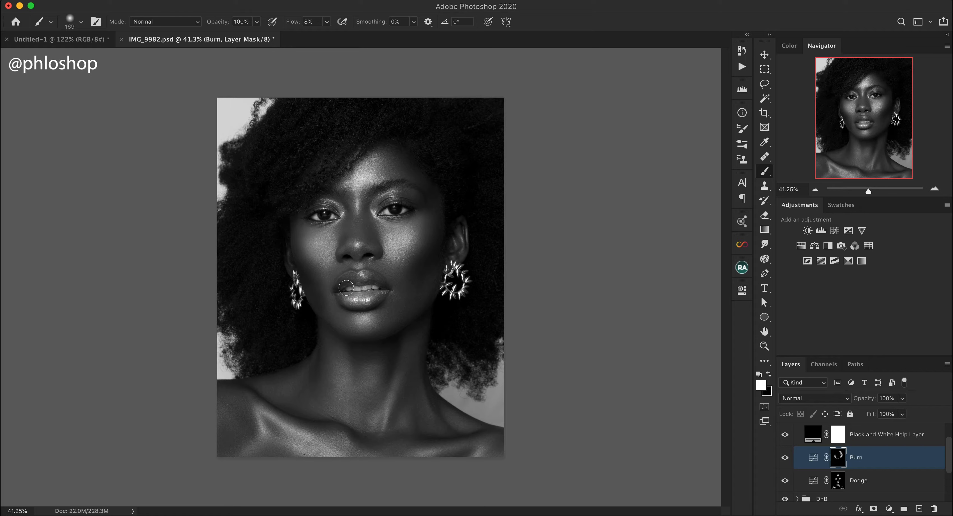
{"action": "left_click_drag", "start_coordinate": [377, 251], "coordinate": [374, 251]}
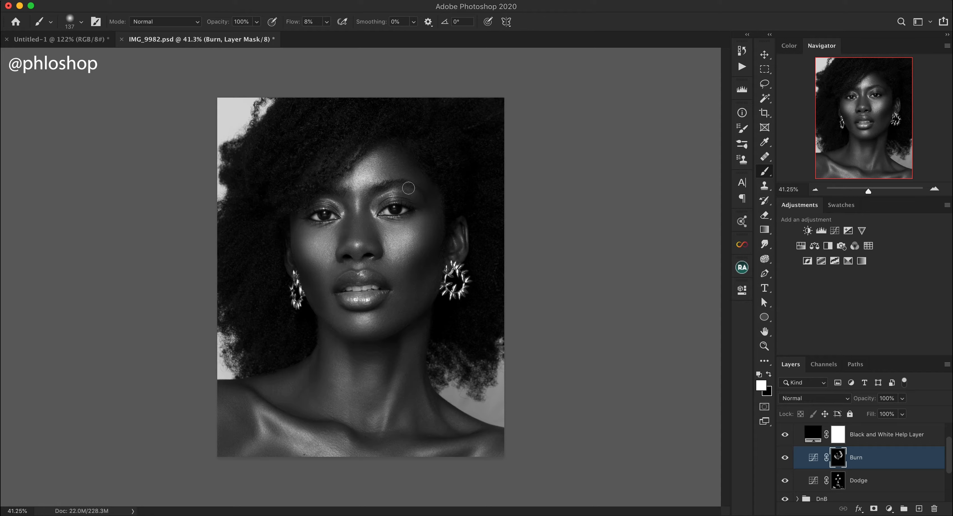
{"action": "left_click_drag", "start_coordinate": [388, 200], "coordinate": [387, 204]}
{"action": "left_click_drag", "start_coordinate": [364, 335], "coordinate": [400, 350]}
{"action": "mouse_move", "coordinate": [282, 421]}
{"action": "left_mouse_down"}
{"action": "mouse_move", "coordinate": [305, 417]}
{"action": "mouse_move", "coordinate": [267, 403]}
{"action": "mouse_move", "coordinate": [309, 416]}
{"action": "mouse_move", "coordinate": [278, 399]}
{"action": "left_mouse_up"}
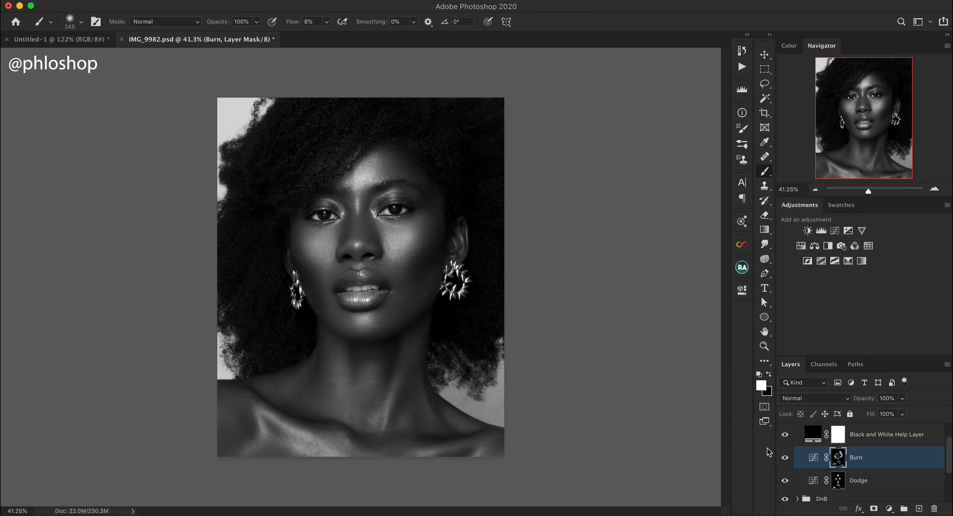
- Hide the Black and White Help Layer and collapse the Dodge and Burn group
{"action": "left_click", "coordinate": [785, 435]}
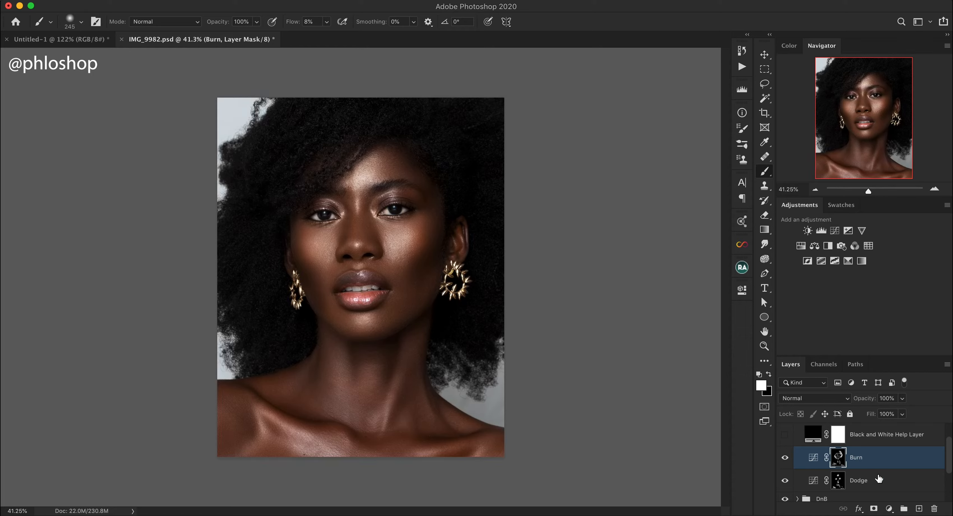
{"action": "left_click", "coordinate": [879, 479], "text": "shift"}
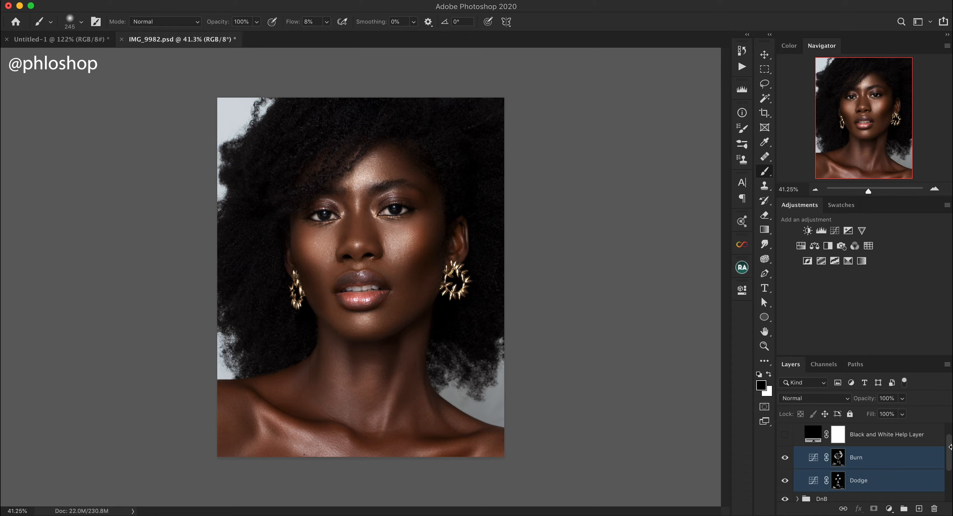
{"action": "scroll", "coordinate": [950, 447], "scroll_direction": "up", "scroll_amount": 2}
{"action": "left_click", "coordinate": [798, 444]}
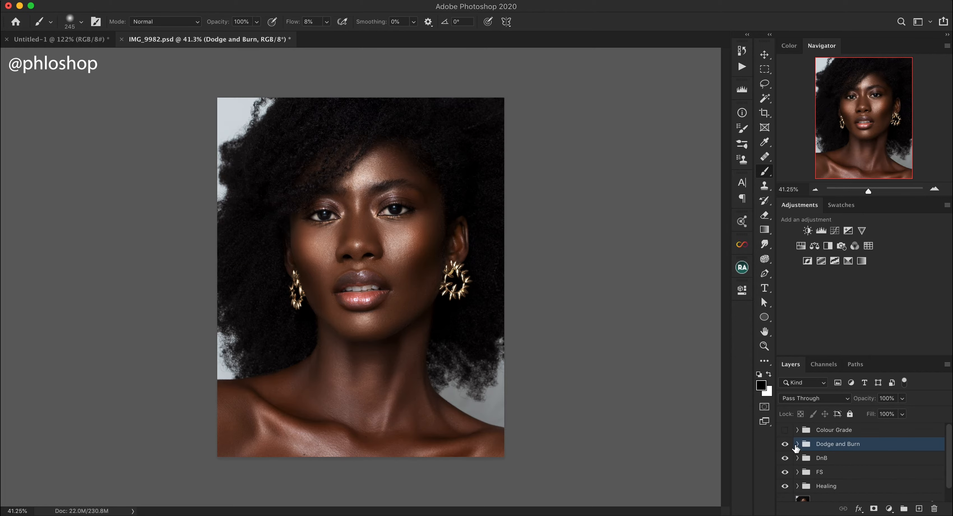
- Compare the portrait before and after the contouring by switching the Dodge and Burn group's visibility
{"action": "left_click", "coordinate": [786, 444]}
{"action": "left_click", "coordinate": [785, 444]}
{"action": "left_click", "coordinate": [785, 445]}
{"action": "left_click", "coordinate": [785, 445]}
{"action": "left_click", "coordinate": [785, 445]}
{"action": "left_click", "coordinate": [785, 445]}
{"action": "left_click", "coordinate": [786, 445]}
{"action": "left_click", "coordinate": [785, 445]}
{"action": "left_click", "coordinate": [785, 445]}
- Try the Dodge and Burn group at 30% opacity, compare the effect, and delete the group
{"action": "left_click_drag", "start_coordinate": [869, 401], "coordinate": [828, 402]}
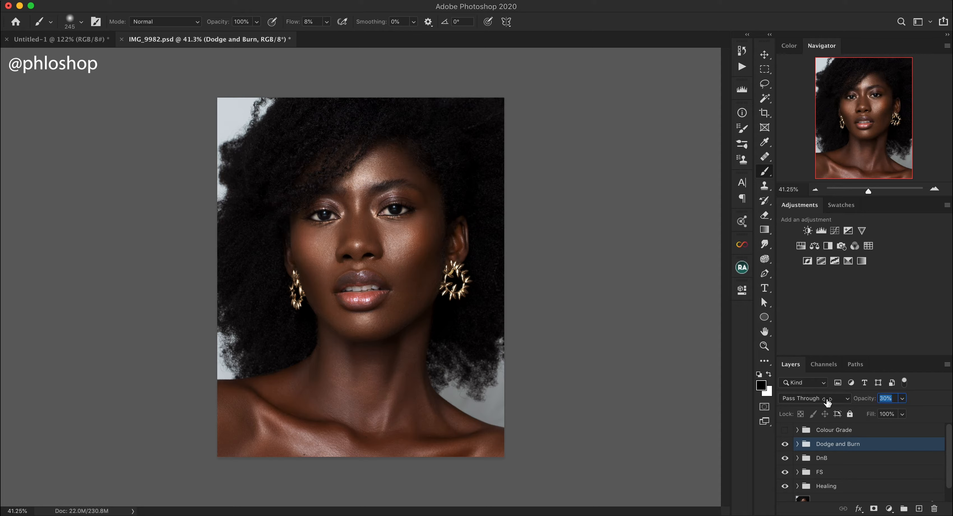
{"action": "left_click", "coordinate": [786, 445]}
{"action": "left_click", "coordinate": [785, 445]}
{"action": "key", "text": "Delete"}
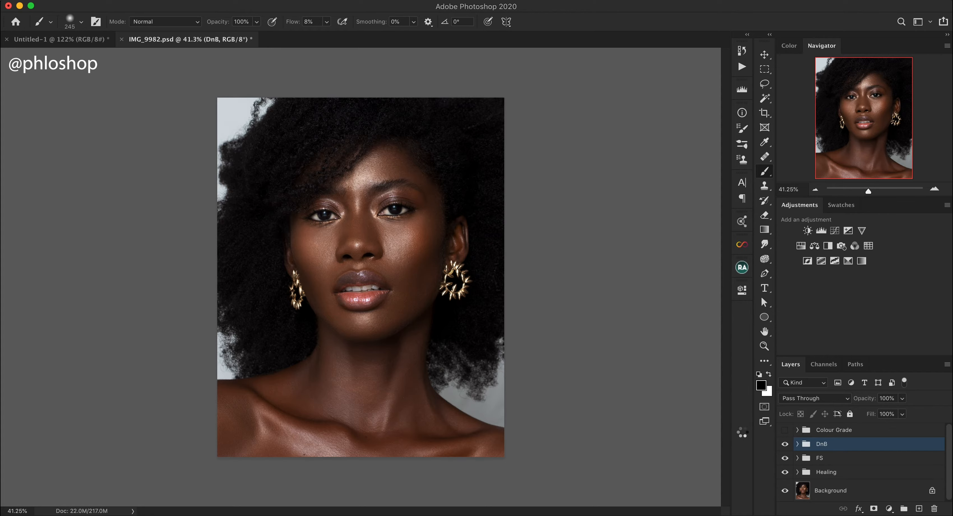
- Stamp all visible layers into a new layer above DnB and add a layer filled with 50% Gray over it
{"action": "key", "text": "super+alt+shift+e"}
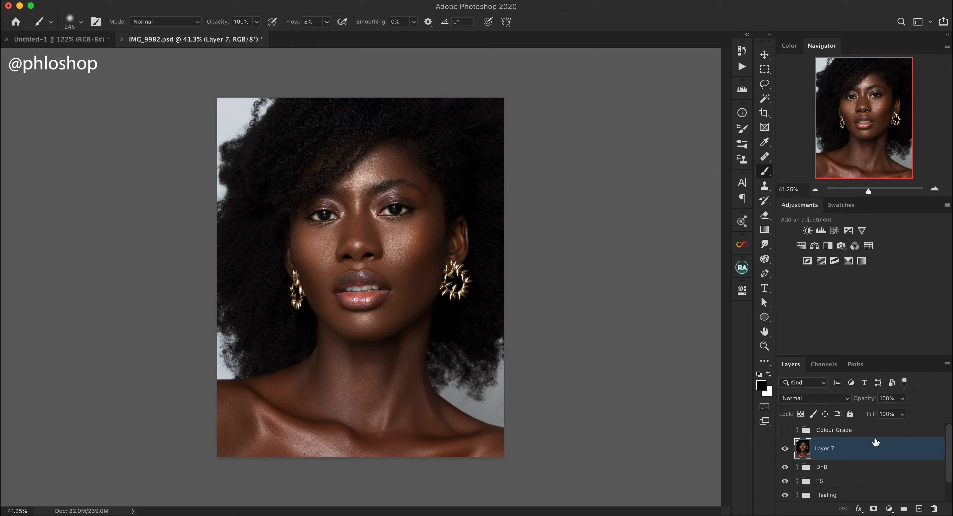
{"action": "left_click", "coordinate": [920, 508]}
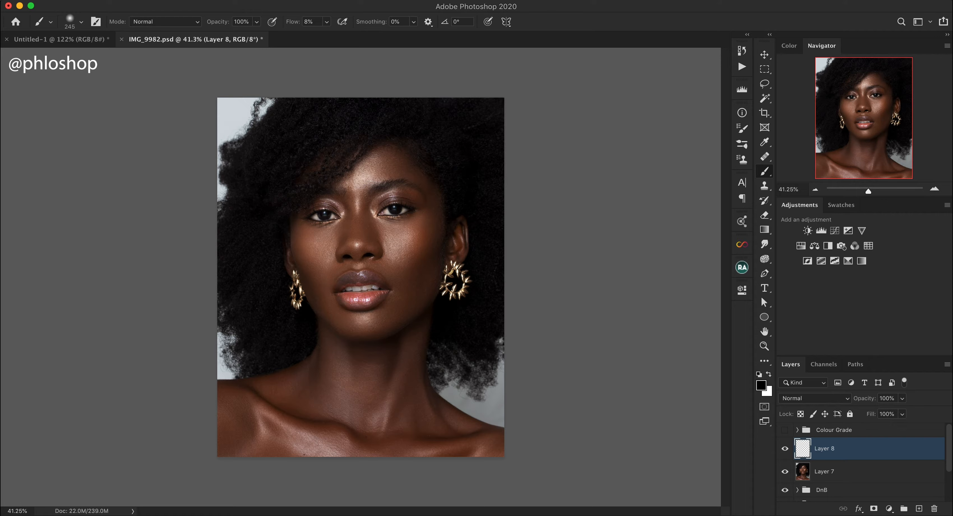
{"action": "key", "text": "shift+BackSpace"}
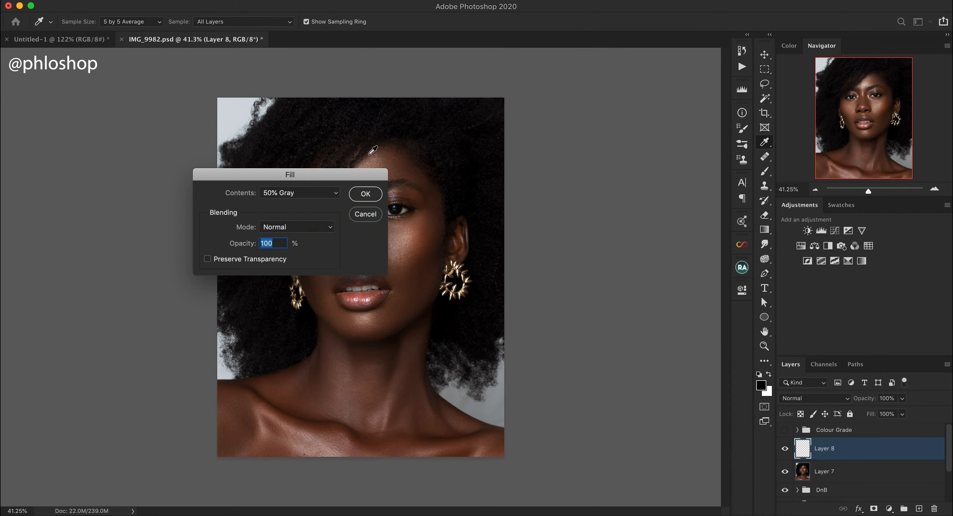
{"action": "left_click", "coordinate": [366, 193]}
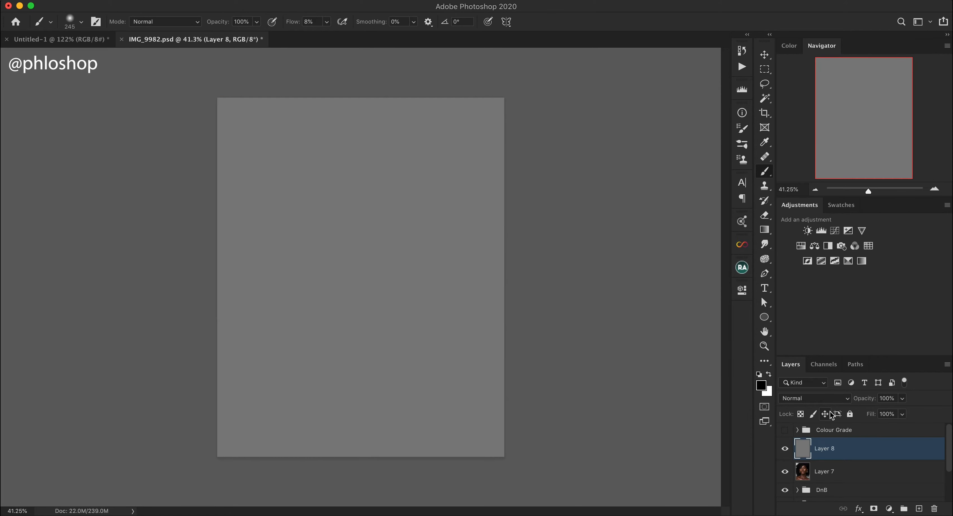
- Set the gray layer's blend mode to Color and merge it with the stamped layer below
{"action": "left_click", "coordinate": [820, 400]}
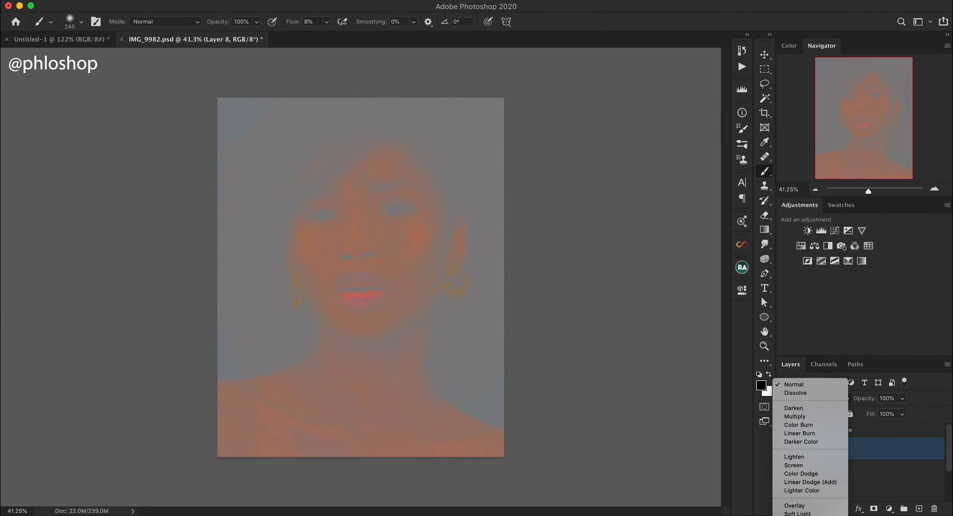
{"action": "left_click", "coordinate": [808, 502]}
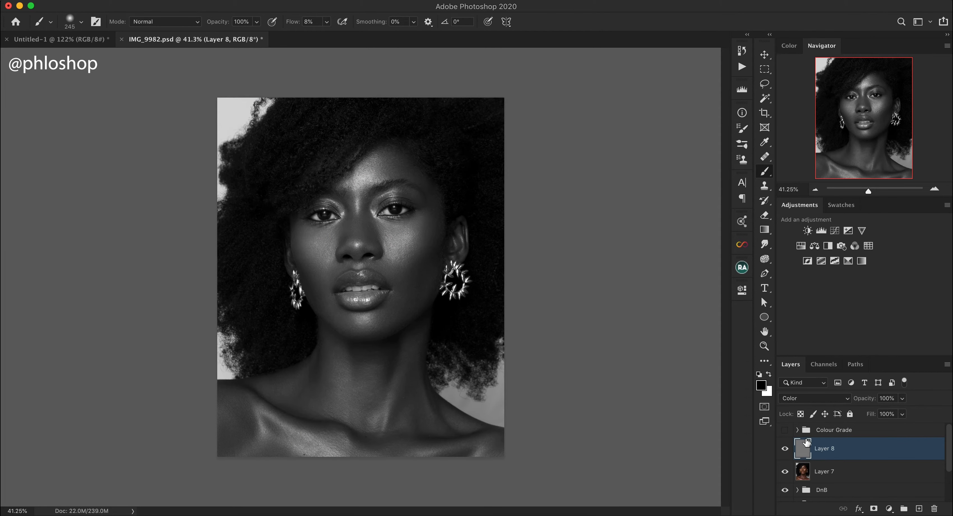
{"action": "left_click", "coordinate": [850, 473], "text": "shift"}
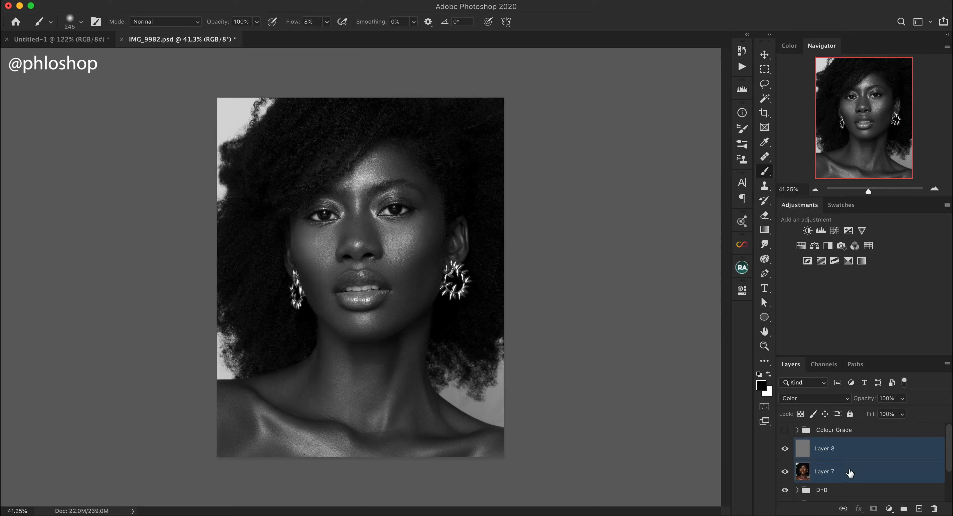
{"action": "key", "text": "super+e"}
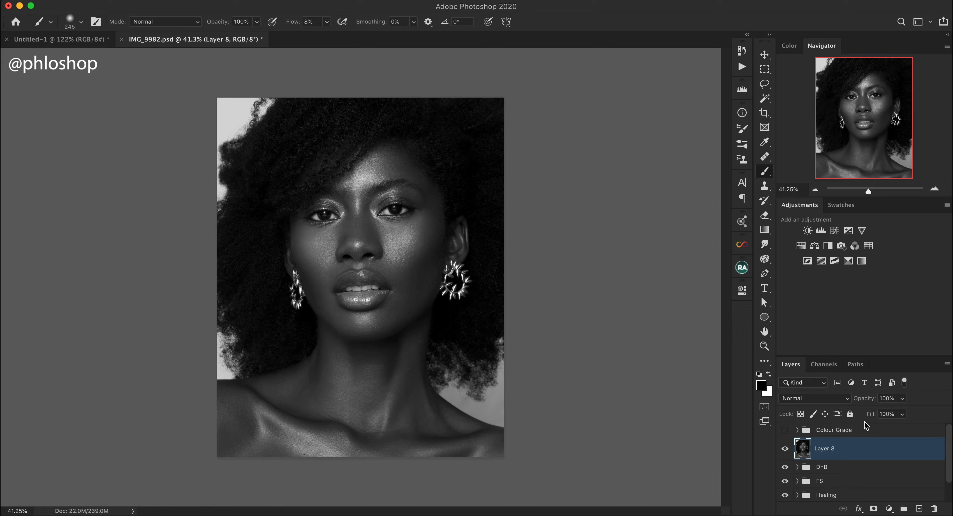
- Convert the merged black-and-white layer to a smart object and apply a High Pass filter with a 7.6-pixel radius
{"action": "right_click", "coordinate": [875, 449]}
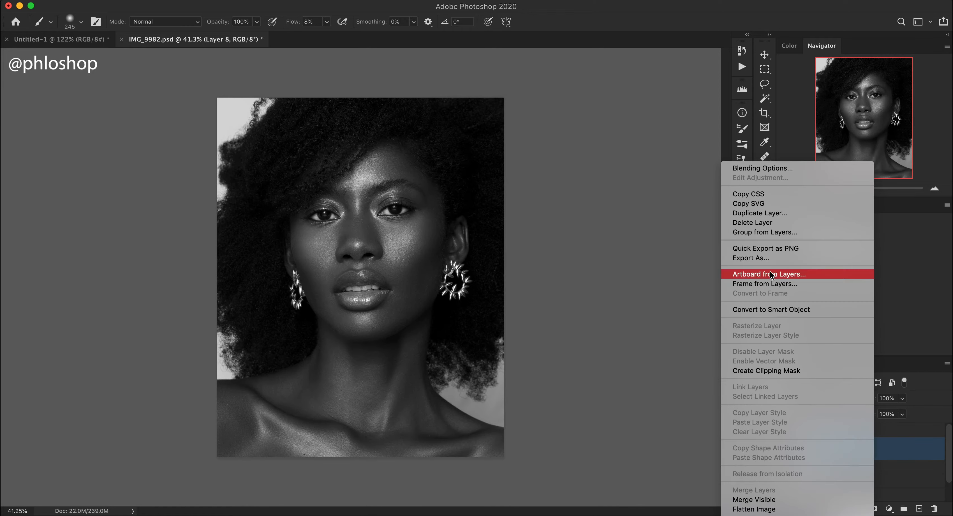
{"action": "left_click", "coordinate": [754, 312]}
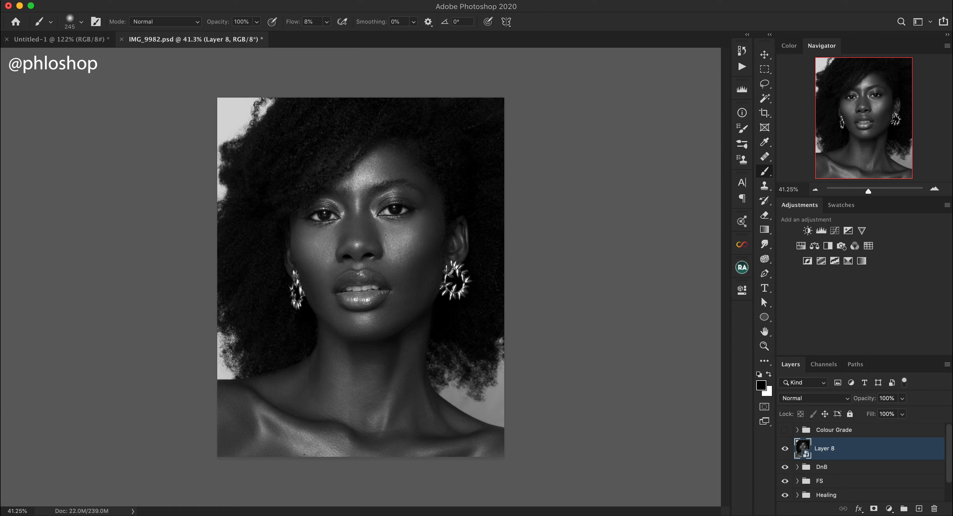
{"action": "mouse_move", "coordinate": [0, 95]}
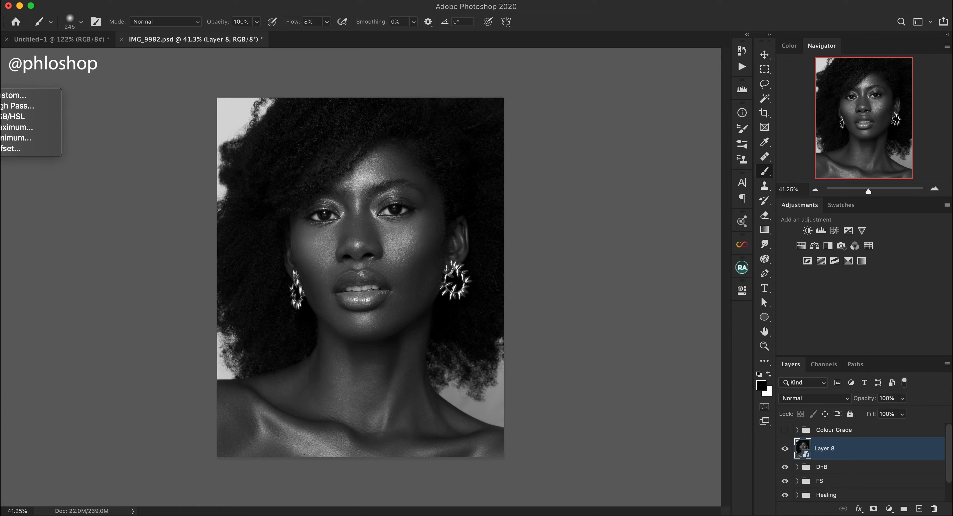
{"action": "left_click", "coordinate": [15, 106]}
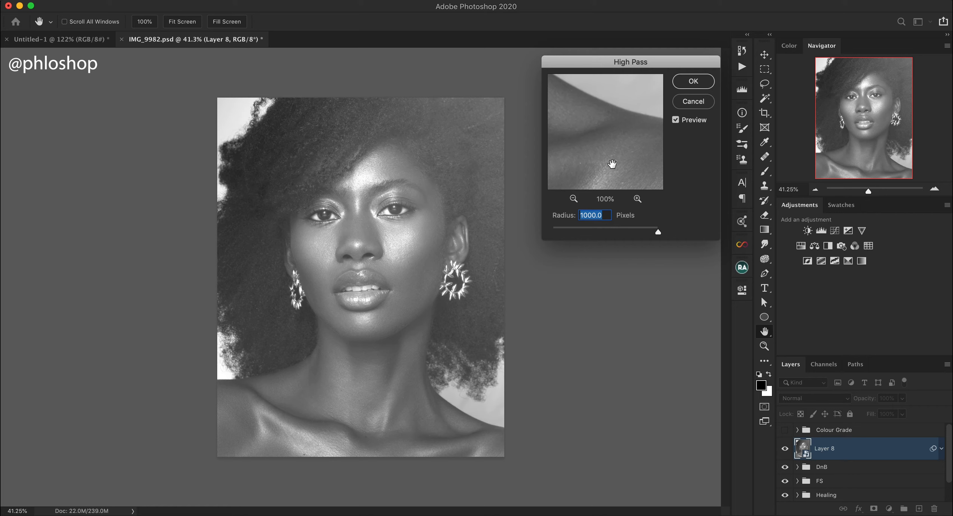
{"action": "left_click", "coordinate": [562, 231]}
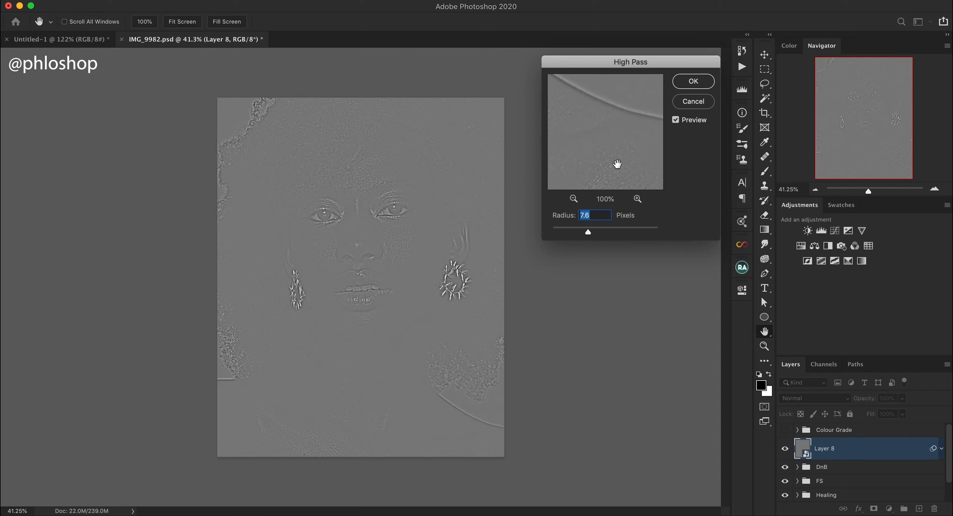
{"action": "left_click", "coordinate": [693, 83]}
{"action": "key", "text": "b"}
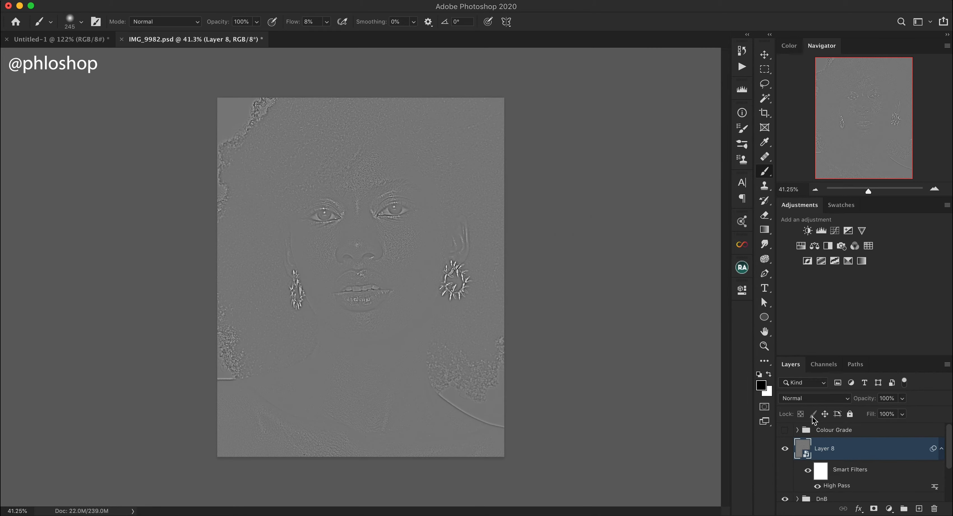
- Set the High Pass layer's blend mode to Soft Light and compare the sharpening, including a close look at the face
{"action": "left_click", "coordinate": [802, 400]}
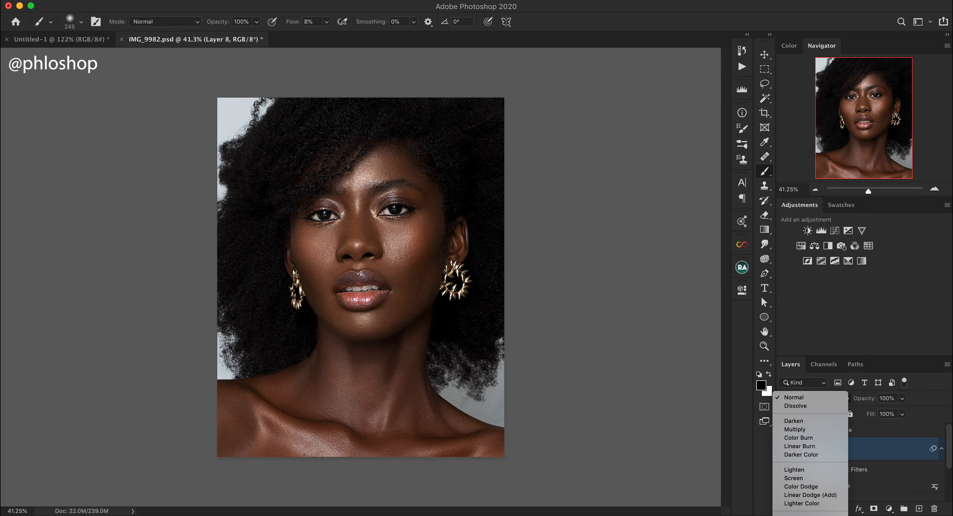
{"action": "left_click", "coordinate": [814, 515]}
{"action": "left_click", "coordinate": [785, 449]}
{"action": "left_click", "coordinate": [786, 449]}
{"action": "key", "text": "z"}
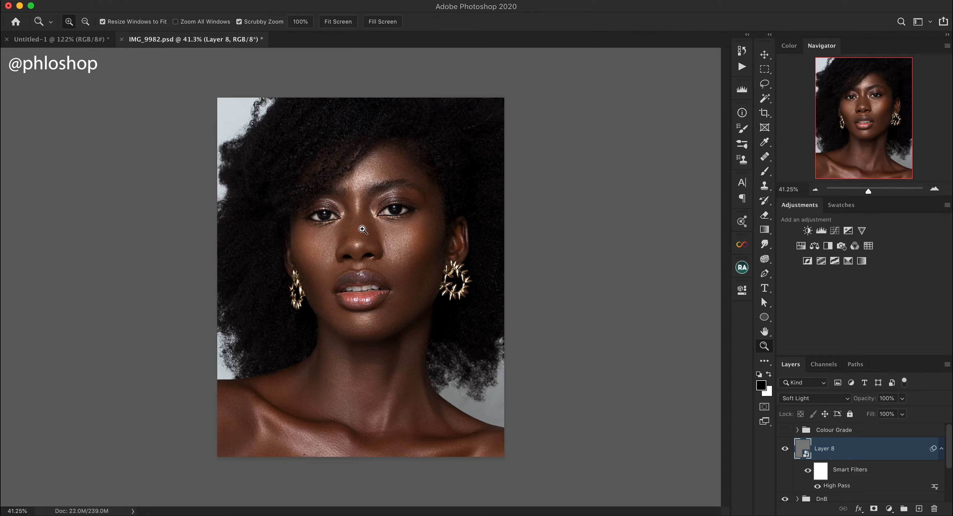
{"action": "left_click_drag", "start_coordinate": [375, 219], "coordinate": [481, 223]}
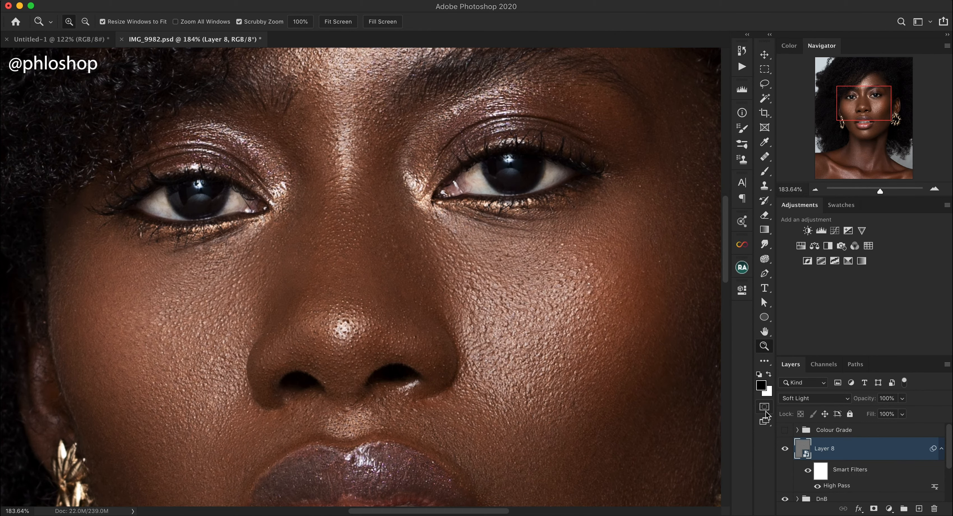
- Compare the portrait with and without the High Pass layer, both close on the face and at a wider view
{"action": "left_click", "coordinate": [786, 449]}
{"action": "left_click", "coordinate": [786, 450]}
{"action": "left_click", "coordinate": [786, 449]}
{"action": "left_click", "coordinate": [786, 450]}
{"action": "left_click_drag", "start_coordinate": [464, 213], "coordinate": [418, 218]}
{"action": "left_click_drag", "start_coordinate": [565, 296], "coordinate": [629, 296]}
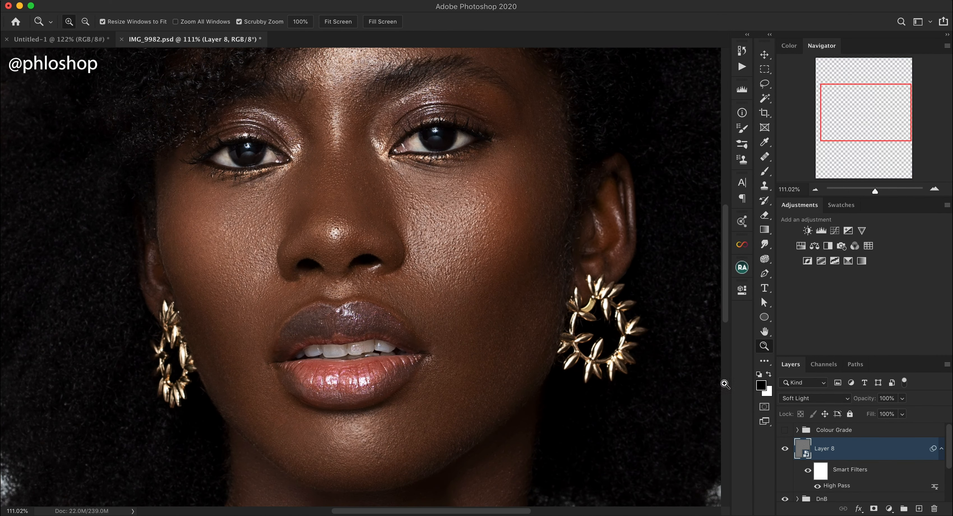
{"action": "left_click", "coordinate": [785, 449]}
{"action": "left_click", "coordinate": [786, 450]}
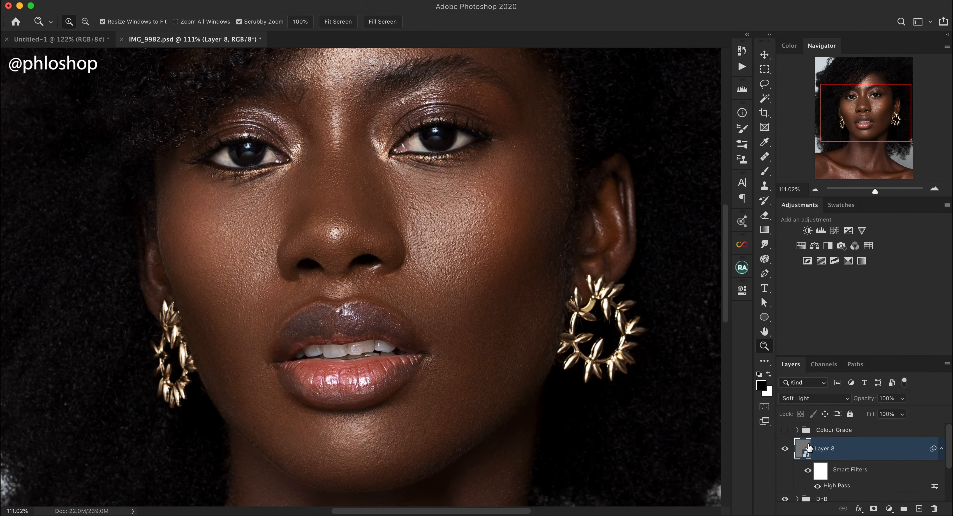
- Limit the sharpening to the eyes, lips and earrings with a black layer mask painted white at 100% flow, and compare it on and off
{"action": "left_click", "coordinate": [873, 508], "text": "alt"}
{"action": "key", "text": "b"}
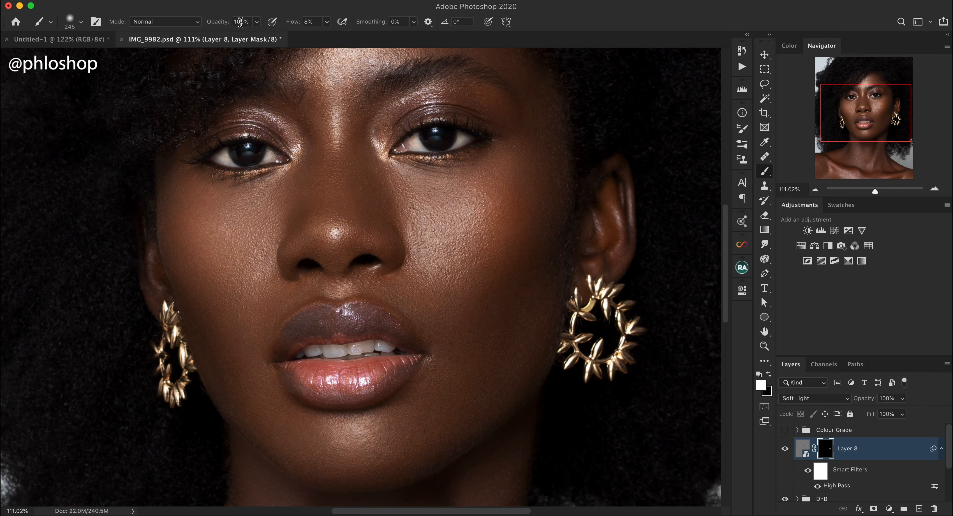
{"action": "left_click_drag", "start_coordinate": [293, 22], "coordinate": [388, 36]}
{"action": "mouse_move", "coordinate": [257, 137]}
{"action": "left_mouse_down"}
{"action": "mouse_move", "coordinate": [246, 160]}
{"action": "mouse_move", "coordinate": [222, 155]}
{"action": "mouse_move", "coordinate": [229, 163]}
{"action": "left_mouse_up"}
{"action": "left_click_drag", "start_coordinate": [414, 140], "coordinate": [437, 142]}
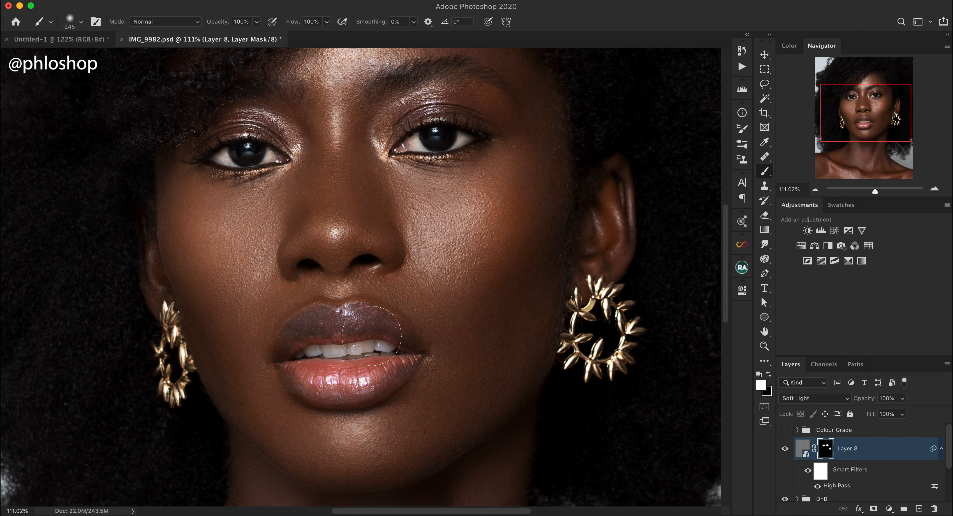
{"action": "left_click_drag", "start_coordinate": [338, 375], "coordinate": [326, 374]}
{"action": "mouse_move", "coordinate": [177, 333]}
{"action": "left_mouse_down"}
{"action": "mouse_move", "coordinate": [179, 352]}
{"action": "mouse_move", "coordinate": [158, 357]}
{"action": "left_mouse_up"}
{"action": "left_click", "coordinate": [785, 449]}
{"action": "left_click", "coordinate": [785, 449]}
{"action": "left_click", "coordinate": [785, 450]}
{"action": "left_click", "coordinate": [785, 450]}
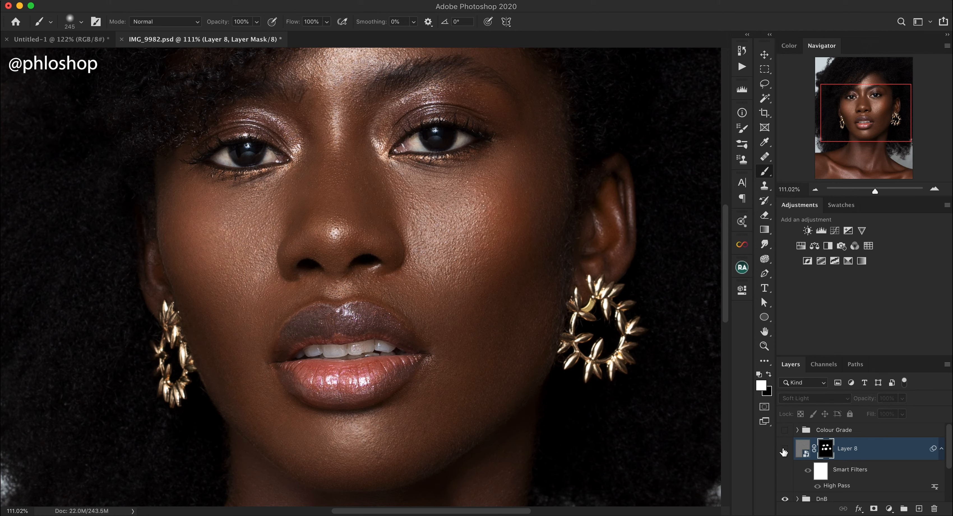
{"action": "left_click", "coordinate": [785, 450]}
{"action": "left_click", "coordinate": [784, 450]}
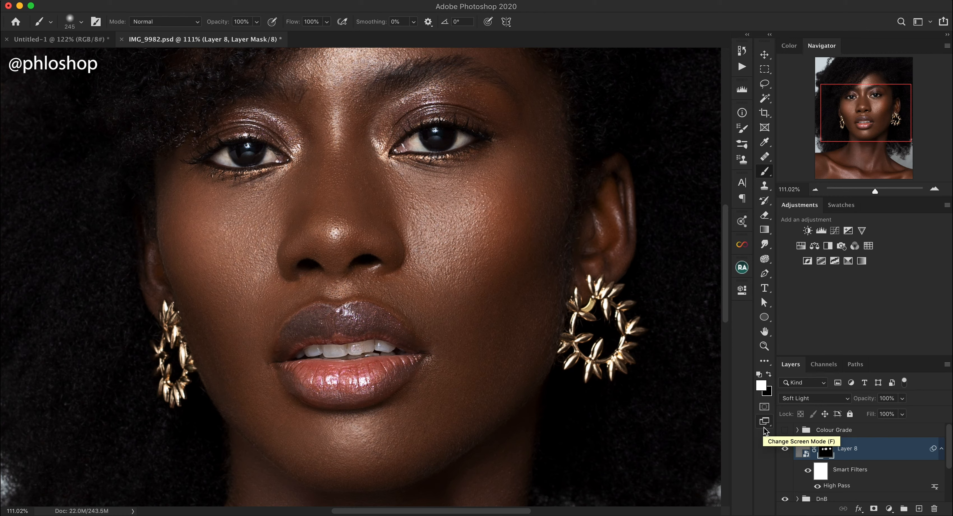
- Undo the layer mask, the Soft Light blend mode and the High Pass filter on the black-and-white smart object
{"action": "key", "text": "super+z"}
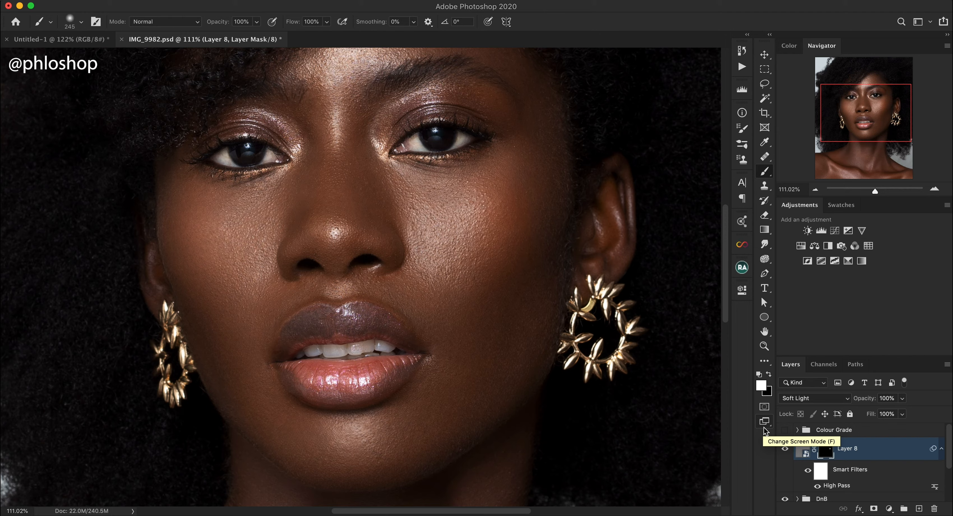
{"action": "key", "text": "super+z"}
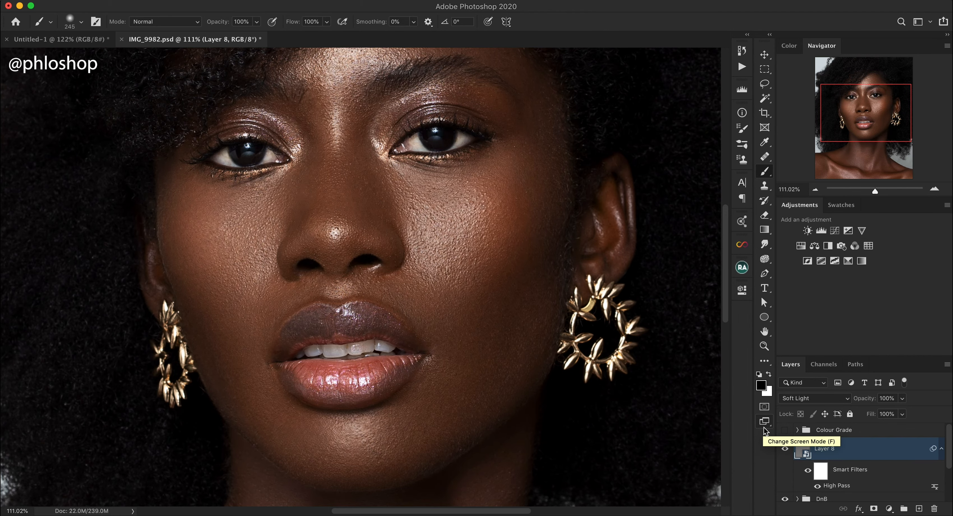
{"action": "key", "text": "super+z"}
{"action": "key", "text": "super+z"}
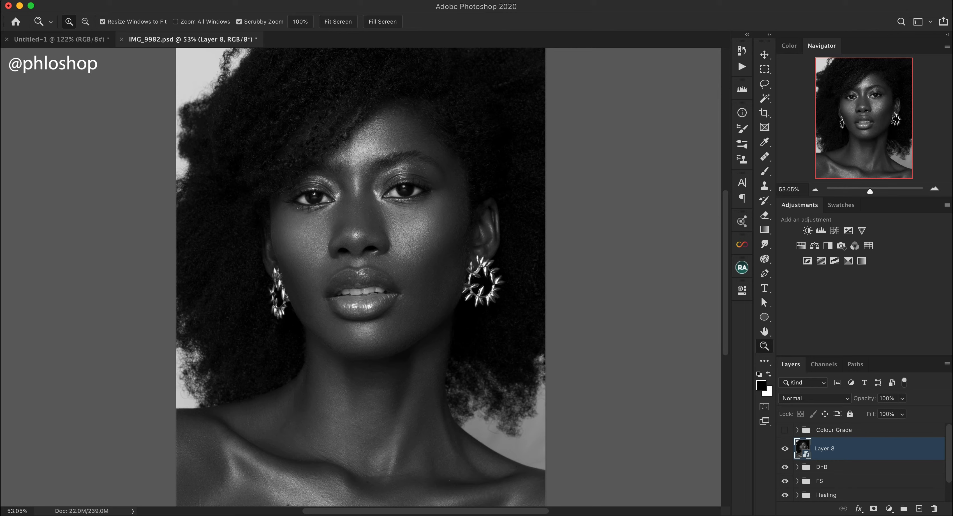
- Apply a High Pass filter with a 194.2-pixel radius to the black-and-white smart object
{"action": "mouse_move", "coordinate": [0, 95]}
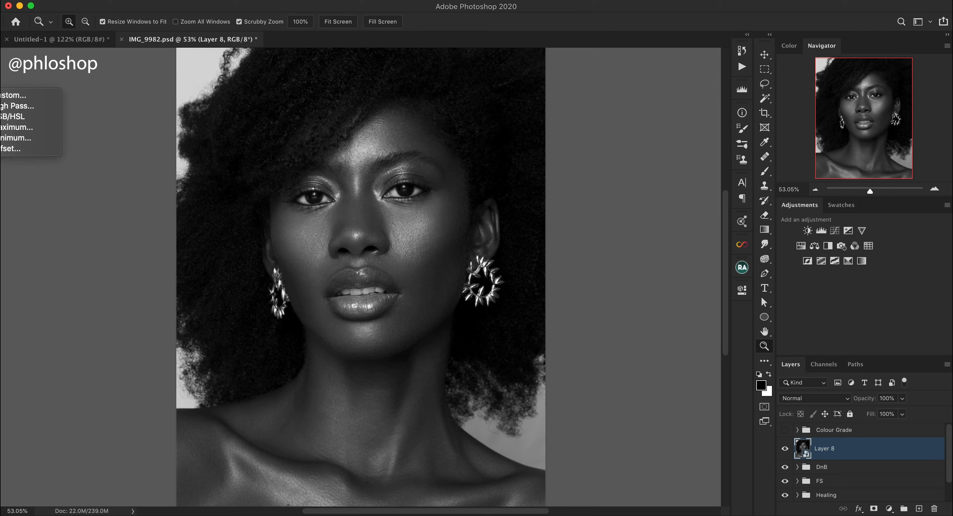
{"action": "left_click", "coordinate": [17, 106]}
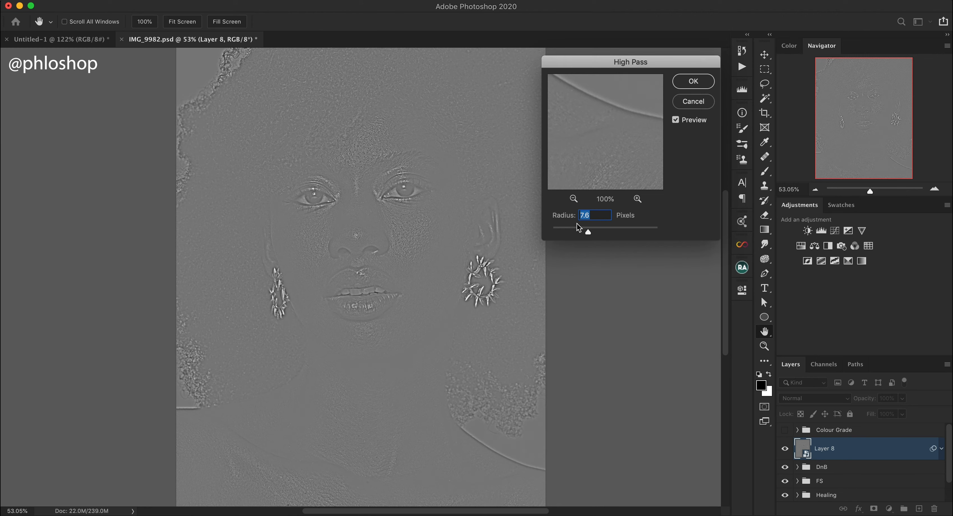
{"action": "left_click", "coordinate": [628, 228]}
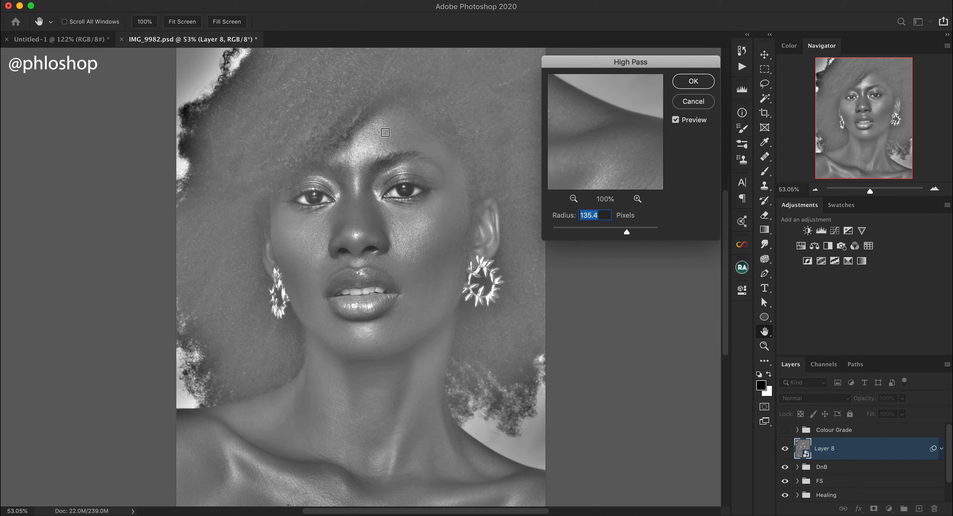
{"action": "left_click_drag", "start_coordinate": [628, 231], "coordinate": [646, 232]}
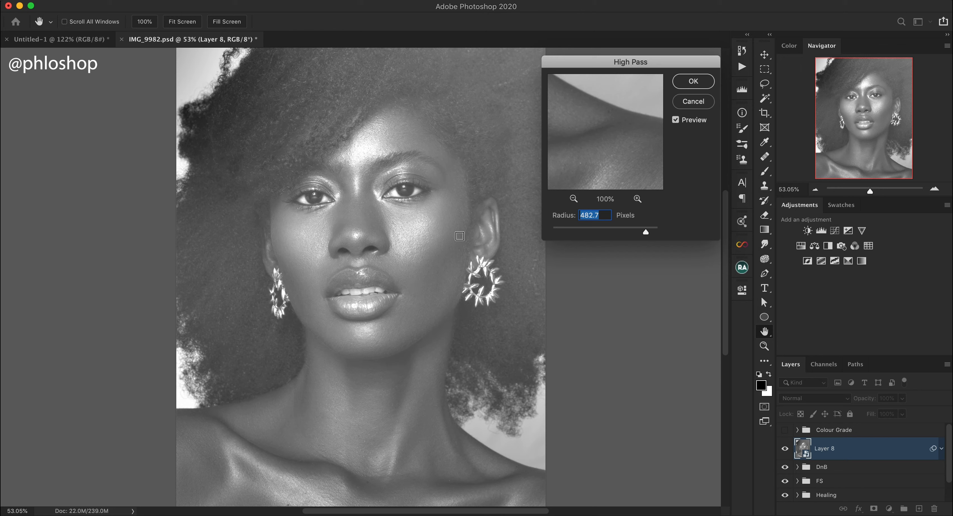
{"action": "left_click_drag", "start_coordinate": [648, 232], "coordinate": [638, 229]}
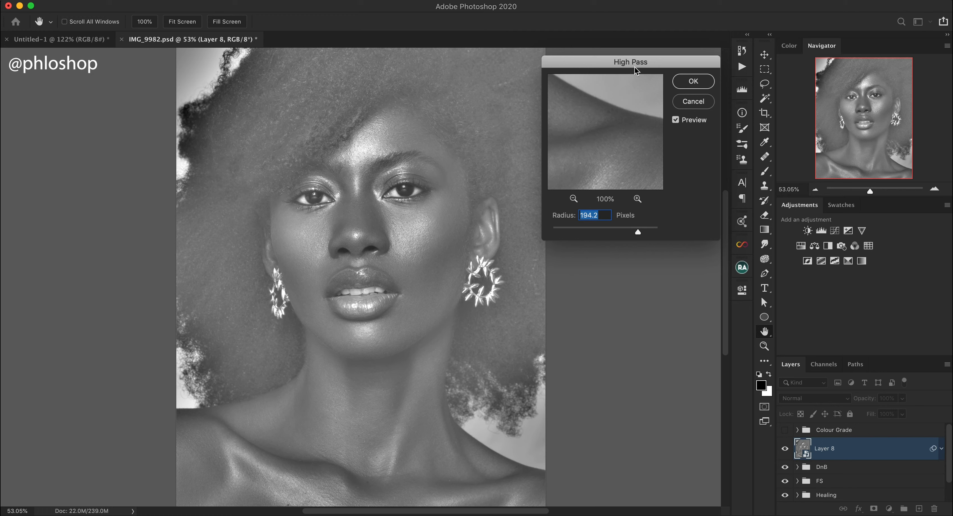
{"action": "left_click", "coordinate": [681, 82]}
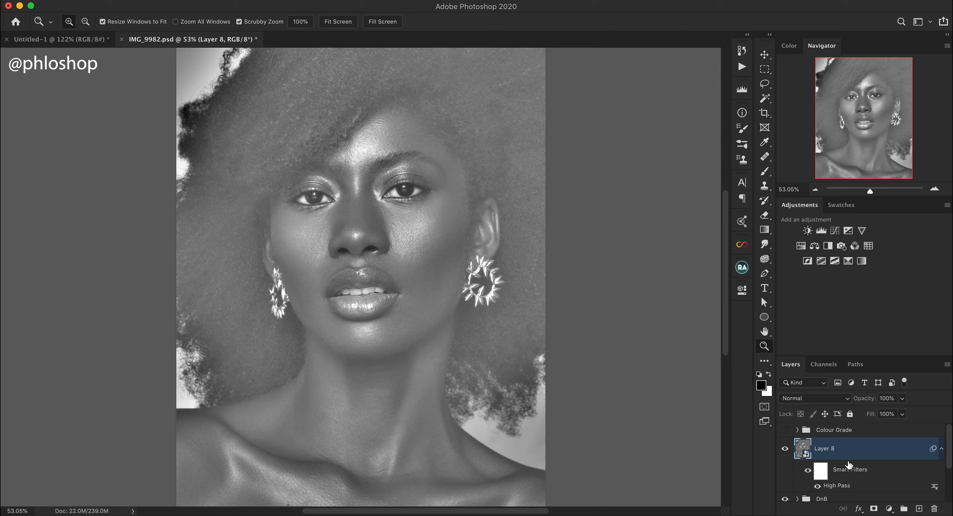
- Enlarge the layer list to show the whole stack and compare the image with the High Pass smart filter off and on
{"action": "scroll", "coordinate": [949, 447], "scroll_direction": "down", "scroll_amount": 1}
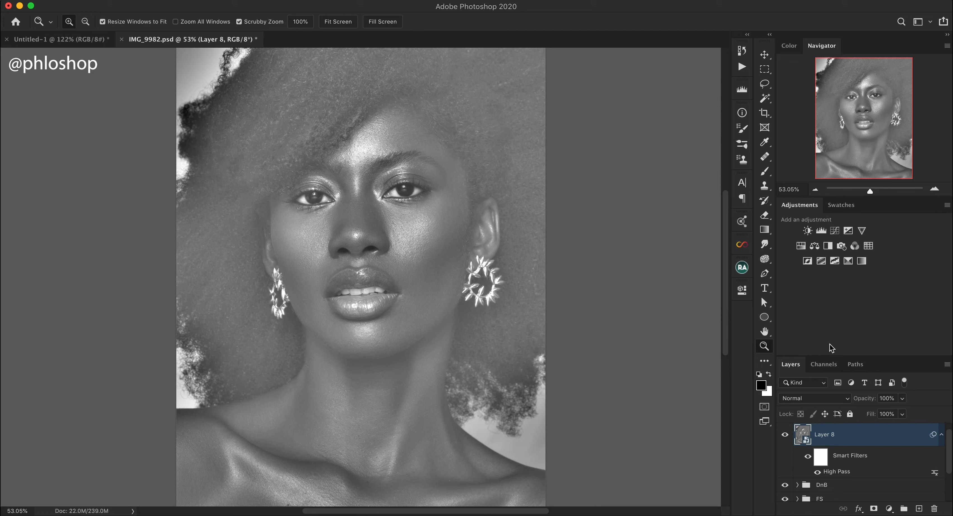
{"action": "left_click_drag", "start_coordinate": [830, 354], "coordinate": [817, 277]}
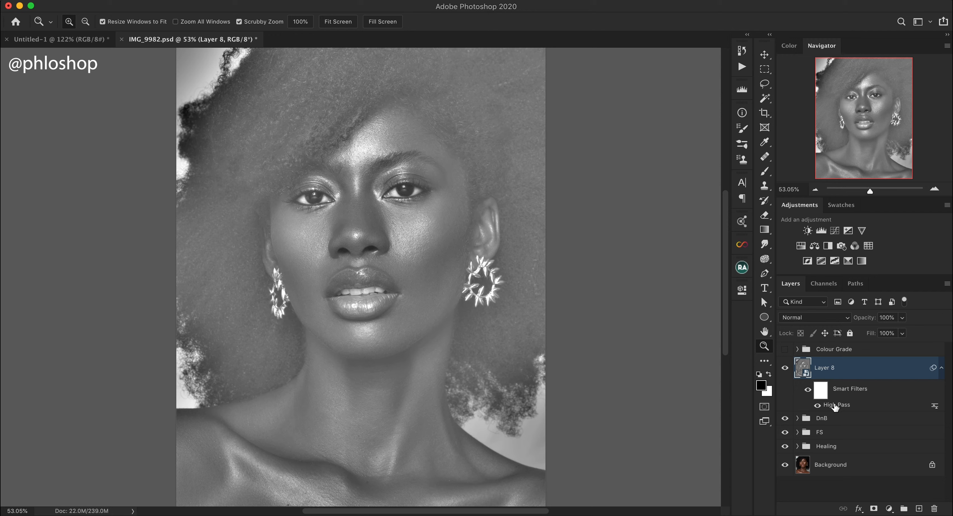
{"action": "left_click", "coordinate": [818, 406]}
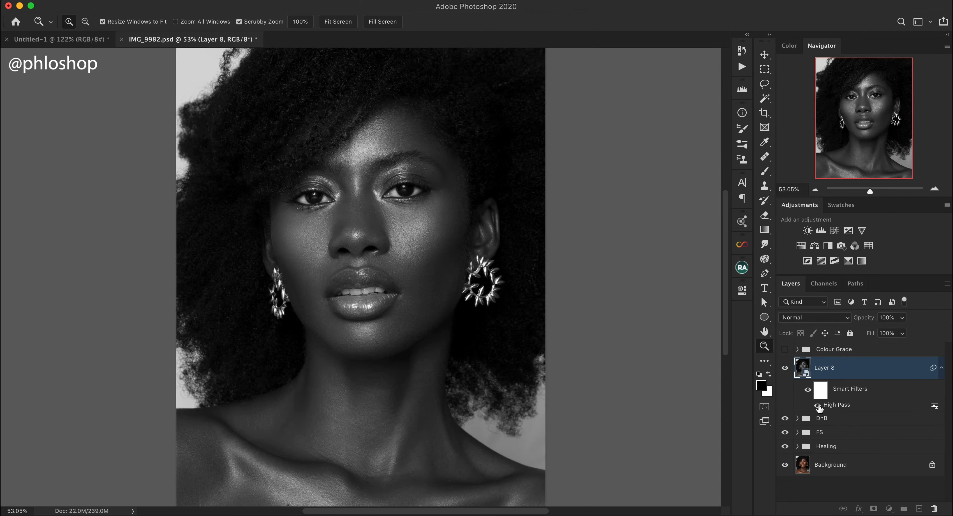
{"action": "left_click", "coordinate": [819, 406]}
{"action": "left_click", "coordinate": [809, 391]}
{"action": "left_click", "coordinate": [809, 391]}
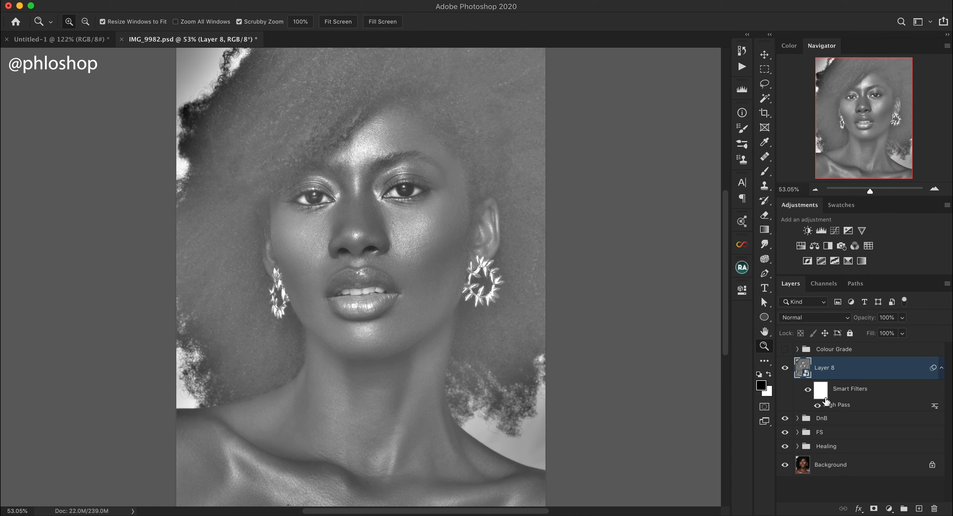
- Set the High Pass smart filter's own blending to Soft Light at 44% opacity
{"action": "left_click", "coordinate": [935, 408]}
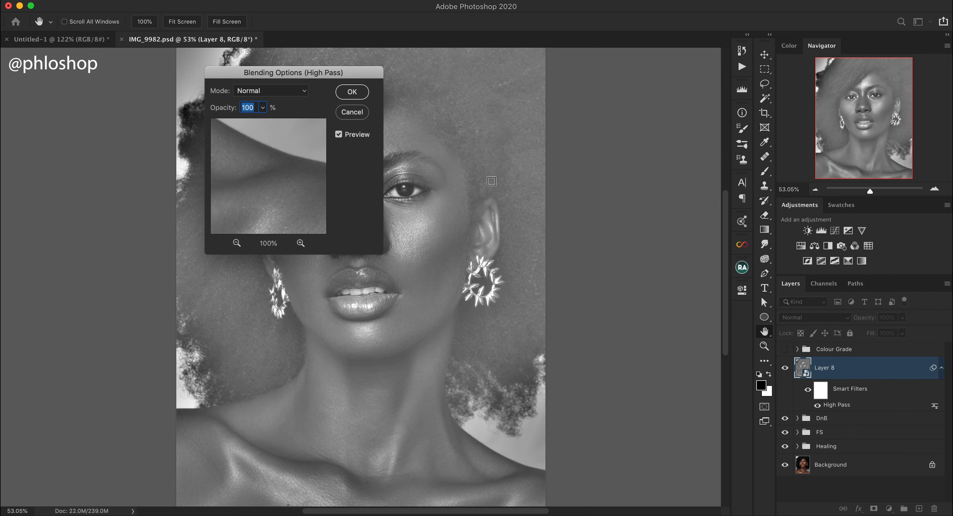
{"action": "left_click", "coordinate": [306, 95]}
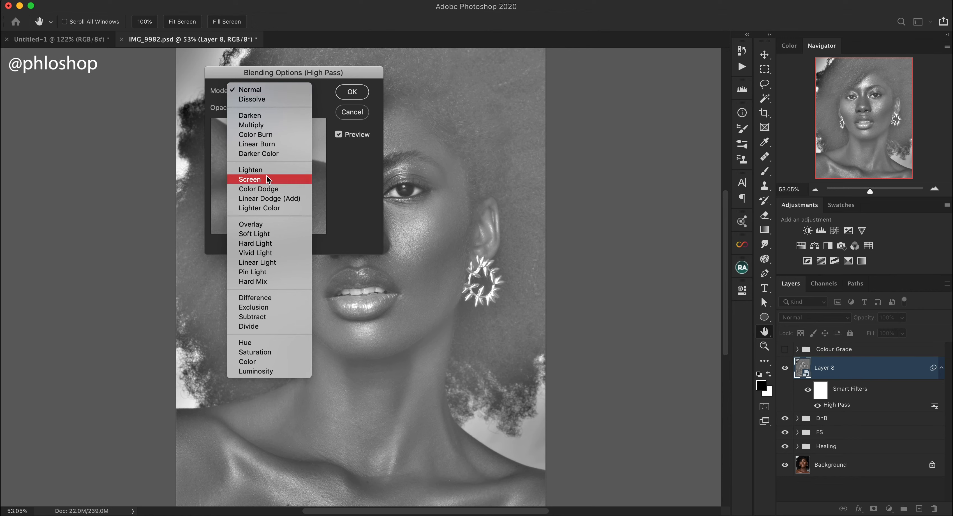
{"action": "left_click", "coordinate": [267, 233]}
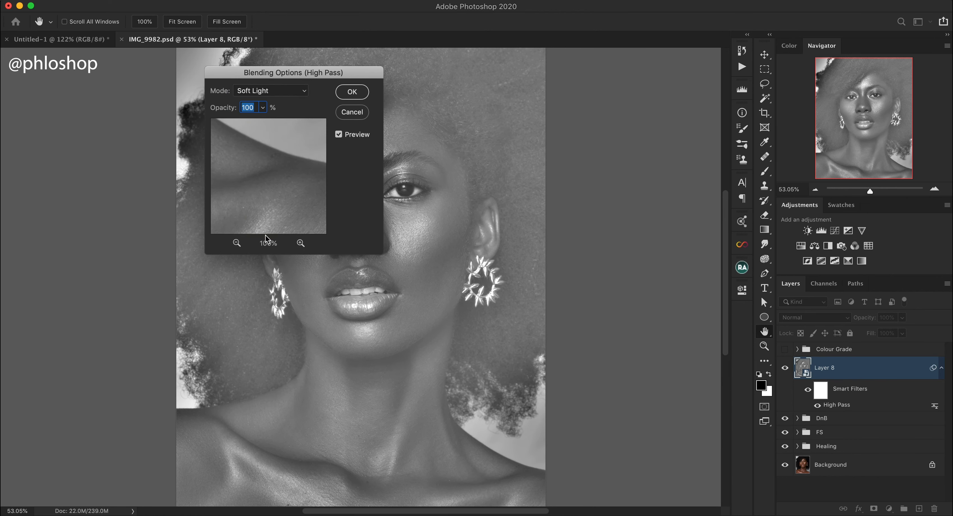
{"action": "left_click", "coordinate": [263, 107]}
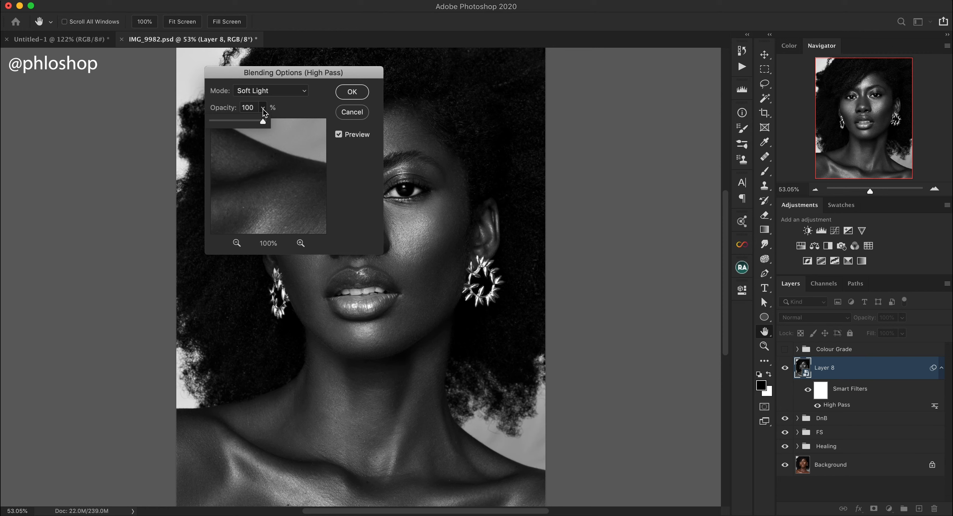
{"action": "left_click", "coordinate": [235, 123]}
{"action": "left_click", "coordinate": [352, 91]}
{"action": "key", "text": "z"}
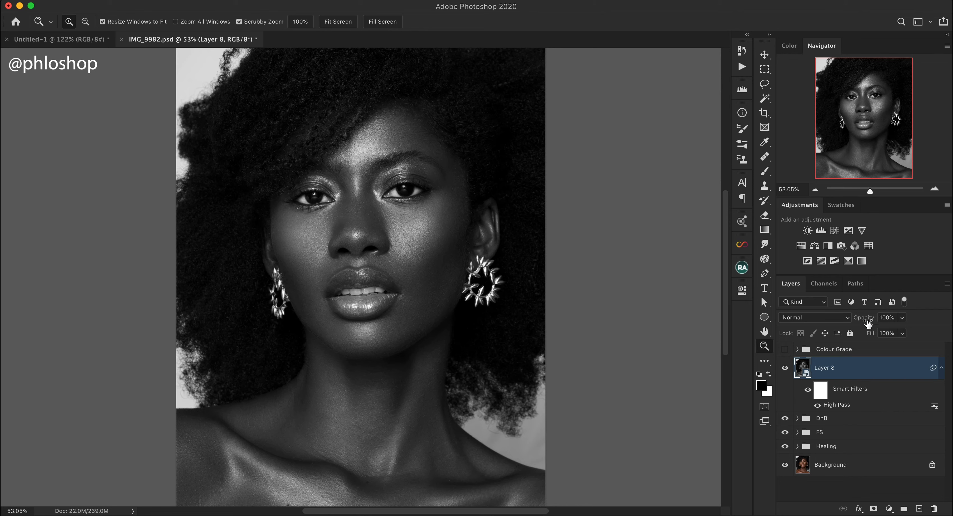
- Set the smart object layer's blend mode to Soft Light and compare the image with and without it
{"action": "left_click", "coordinate": [825, 319]}
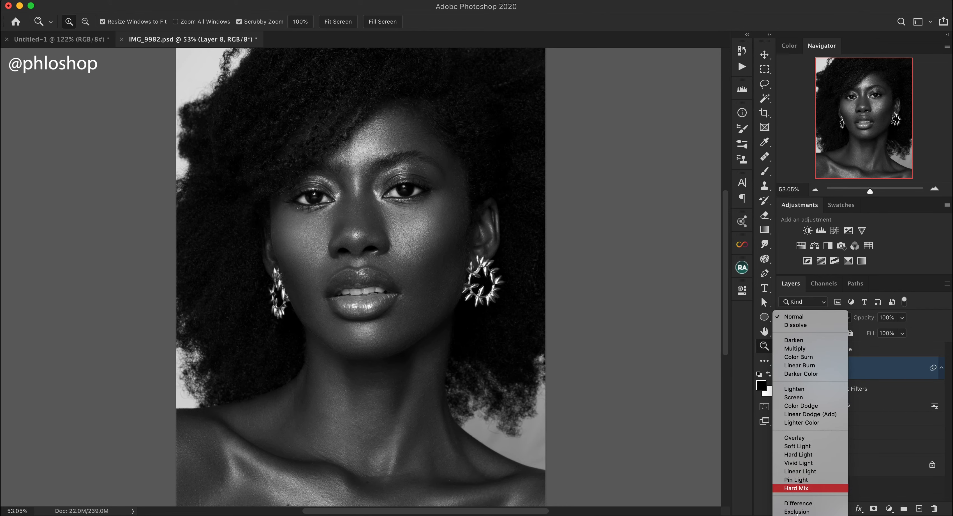
{"action": "left_click", "coordinate": [798, 446]}
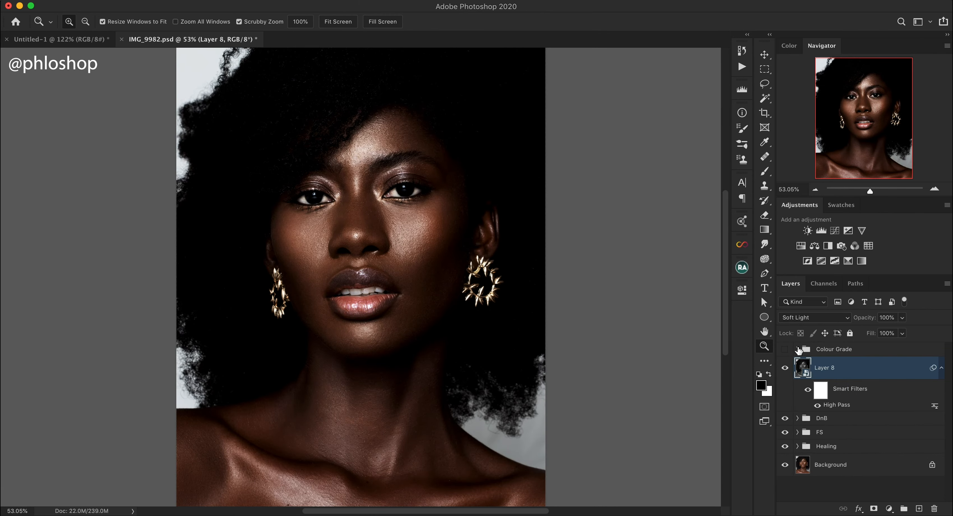
{"action": "left_click", "coordinate": [785, 368]}
{"action": "left_click", "coordinate": [785, 368]}
{"action": "left_click", "coordinate": [785, 368]}
{"action": "left_click", "coordinate": [785, 369]}
- Lower the Soft Light layer's opacity to 35% and compare the contrast with the layer off and on
{"action": "left_click_drag", "start_coordinate": [864, 321], "coordinate": [829, 324]}
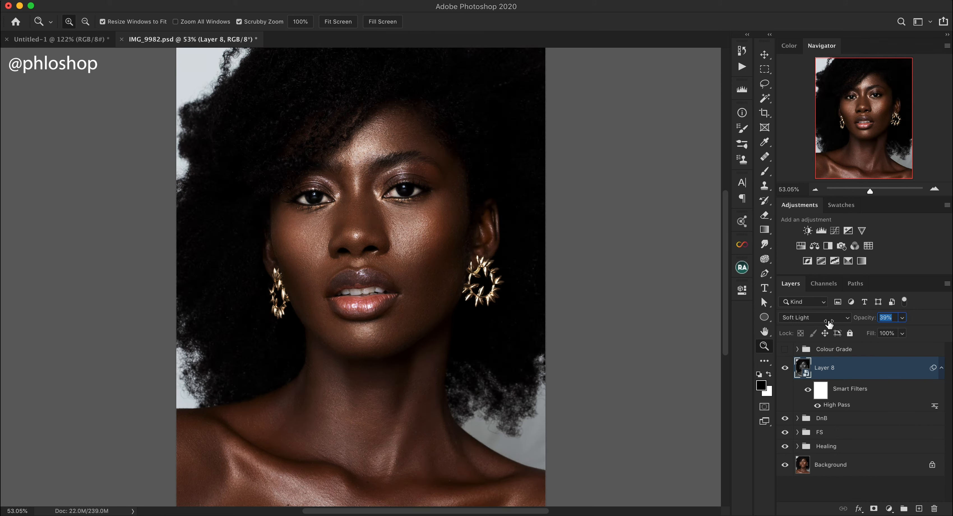
{"action": "left_click_drag", "start_coordinate": [829, 324], "coordinate": [828, 326]}
{"action": "left_click", "coordinate": [785, 367]}
{"action": "left_click", "coordinate": [785, 367]}
{"action": "left_click", "coordinate": [785, 368]}
{"action": "left_click", "coordinate": [785, 368]}
{"action": "left_click", "coordinate": [785, 368]}
{"action": "left_click", "coordinate": [784, 368]}
{"action": "left_click", "coordinate": [785, 368]}
{"action": "left_click", "coordinate": [785, 367]}
{"action": "left_click", "coordinate": [785, 368]}
{"action": "left_click", "coordinate": [785, 368]}
- Return the High Pass smart filter's blending to Normal at full opacity and compare the layer's effect off and on
{"action": "double_click", "coordinate": [935, 406]}
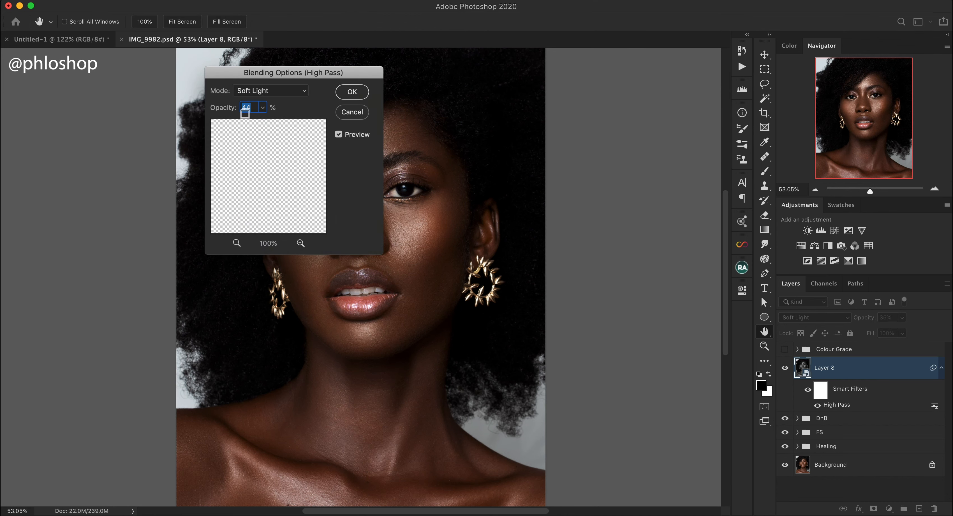
{"action": "left_click", "coordinate": [263, 108]}
{"action": "left_click_drag", "start_coordinate": [264, 121], "coordinate": [291, 121]}
{"action": "left_click", "coordinate": [303, 98]}
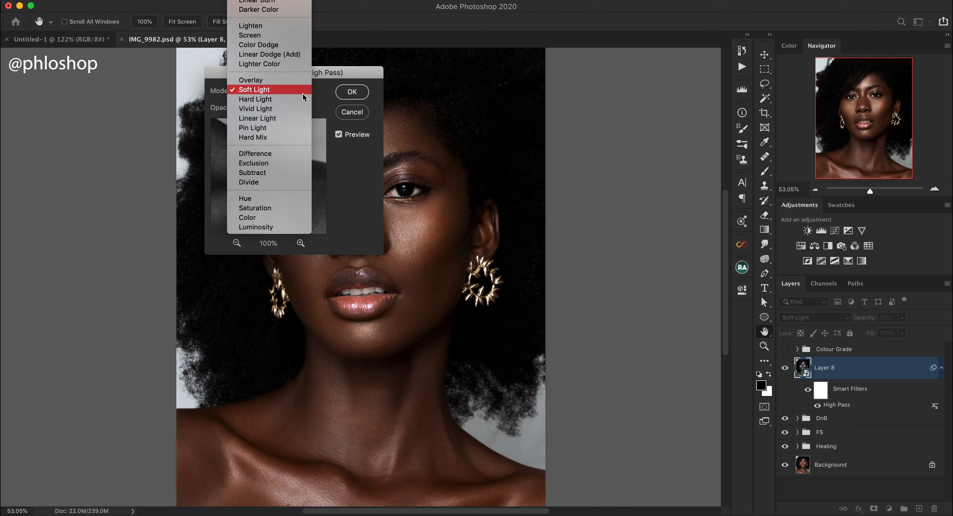
{"action": "left_click", "coordinate": [250, 1]}
{"action": "left_click", "coordinate": [354, 95]}
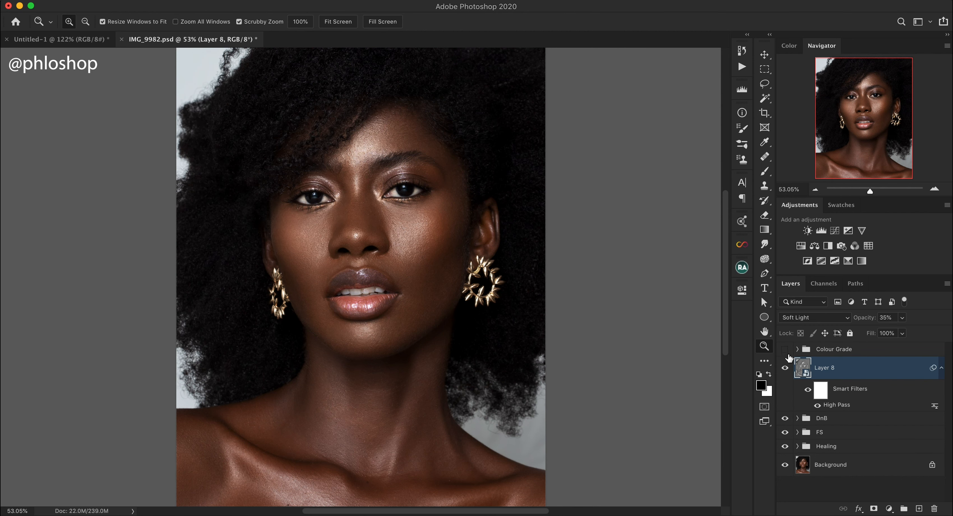
{"action": "left_click", "coordinate": [785, 368]}
{"action": "left_click", "coordinate": [785, 368]}
{"action": "left_click", "coordinate": [785, 368]}
{"action": "left_click", "coordinate": [785, 367]}
- Raise the High Pass layer's opacity to 60% and compare the image with and without it
{"action": "left_click_drag", "start_coordinate": [865, 319], "coordinate": [878, 318]}
{"action": "left_click", "coordinate": [785, 369]}
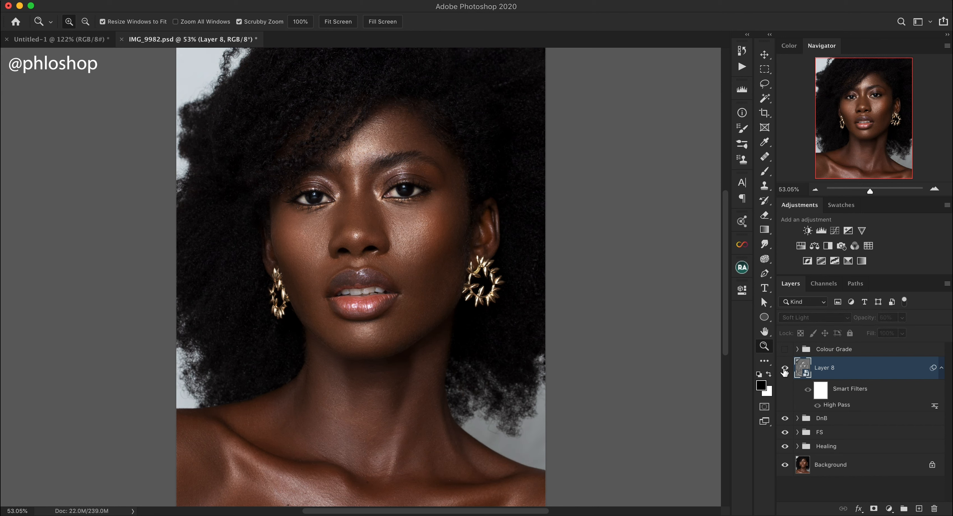
{"action": "left_click", "coordinate": [785, 369]}
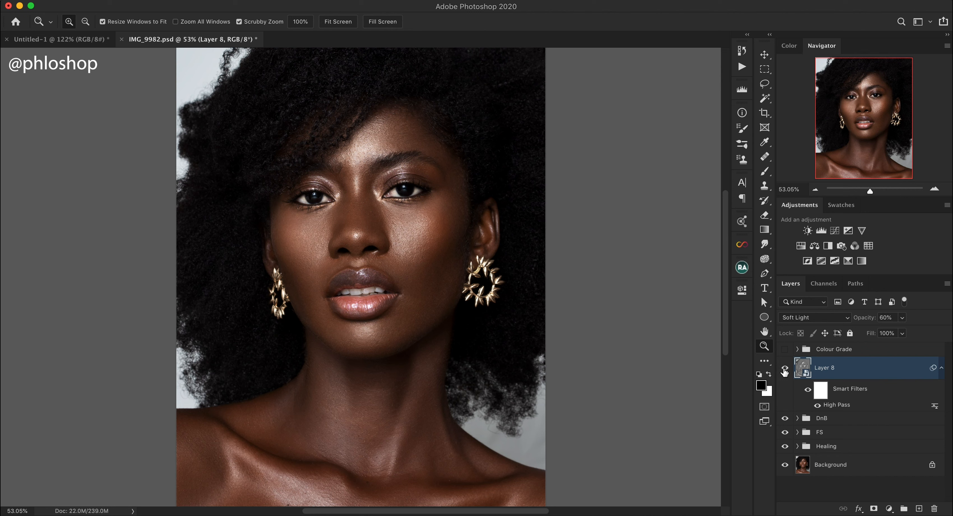
{"action": "left_click", "coordinate": [785, 369]}
{"action": "left_click", "coordinate": [784, 369]}
- Reduce the High Pass layer's opacity to 40% and compare the effect off and on
{"action": "left_click_drag", "start_coordinate": [874, 321], "coordinate": [857, 322]}
{"action": "left_click", "coordinate": [785, 368]}
{"action": "left_click", "coordinate": [784, 368]}
{"action": "left_click", "coordinate": [785, 368]}
{"action": "left_click", "coordinate": [785, 368]}
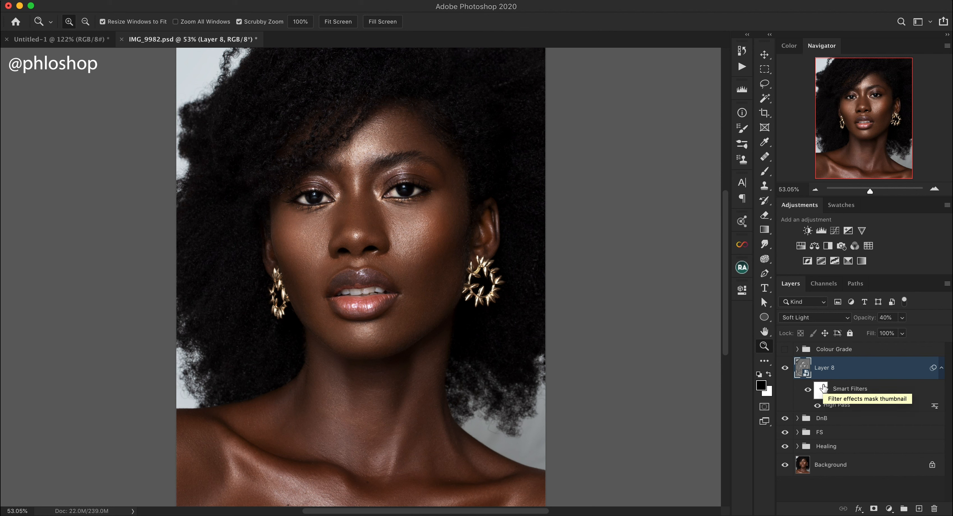
- Reopen the High Pass smart filter's settings and preview radii of 1000, 13.4, 123.6 and 694.3 pixels on the portrait
{"action": "double_click", "coordinate": [836, 406]}
{"action": "left_click_drag", "start_coordinate": [645, 66], "coordinate": [650, 87]}
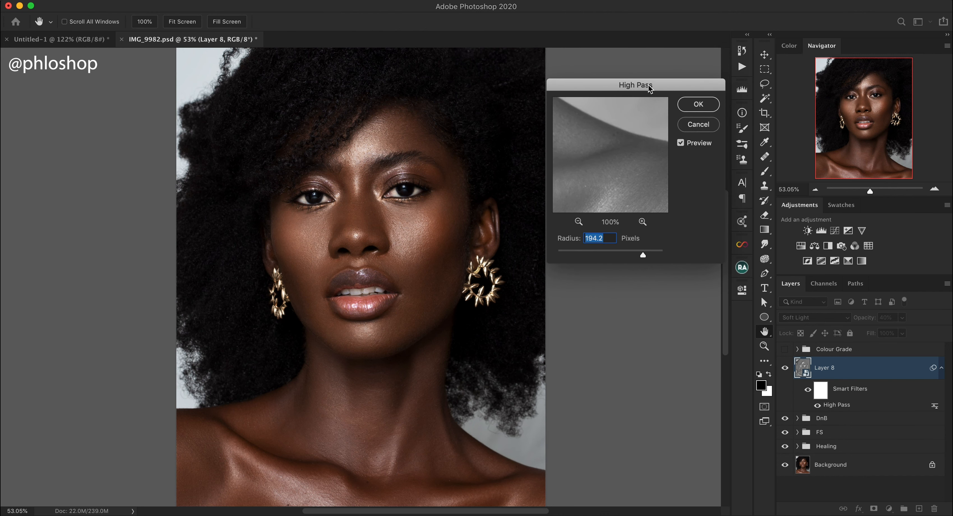
{"action": "left_click_drag", "start_coordinate": [643, 255], "coordinate": [668, 253]}
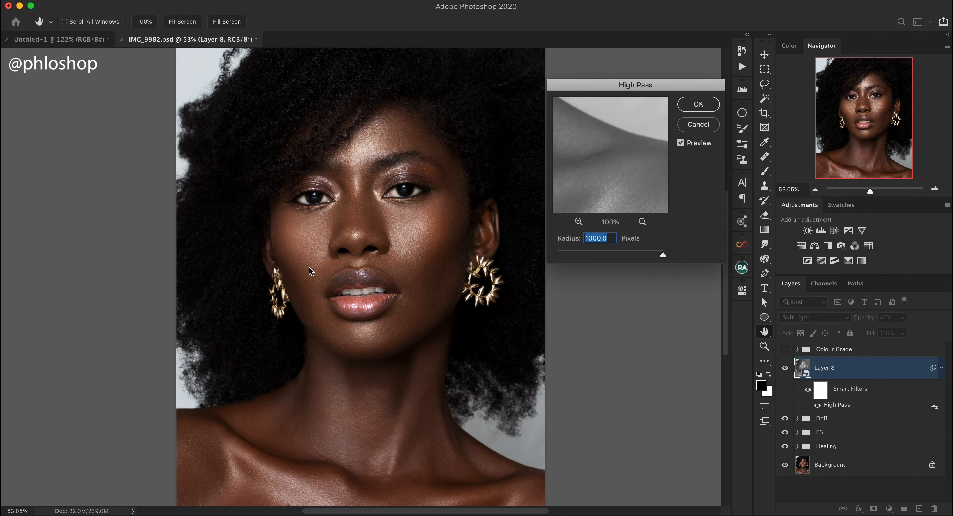
{"action": "left_click", "coordinate": [602, 253]}
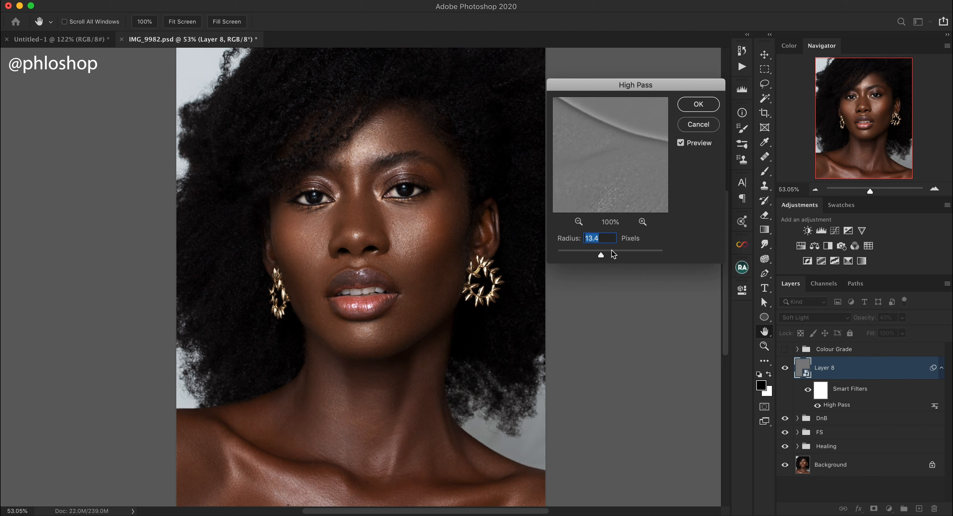
{"action": "left_click", "coordinate": [631, 254]}
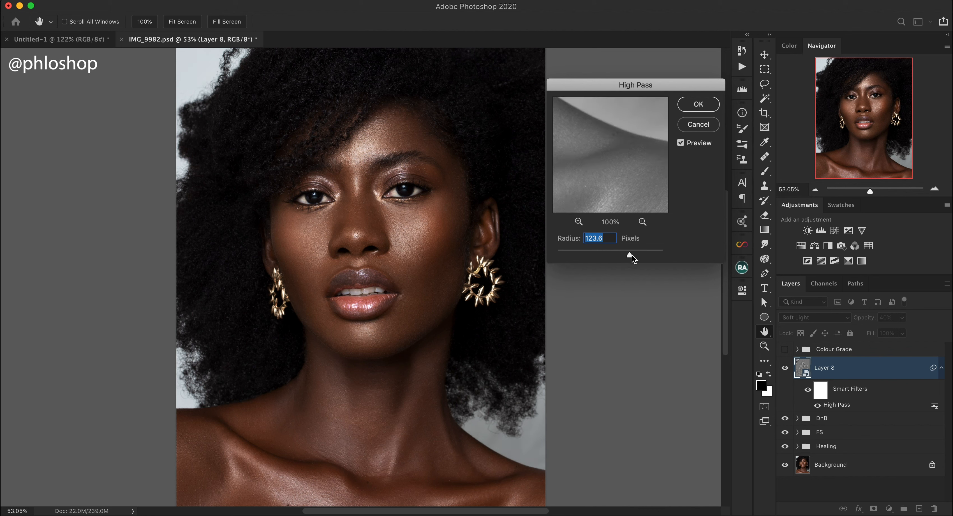
{"action": "left_click", "coordinate": [656, 253]}
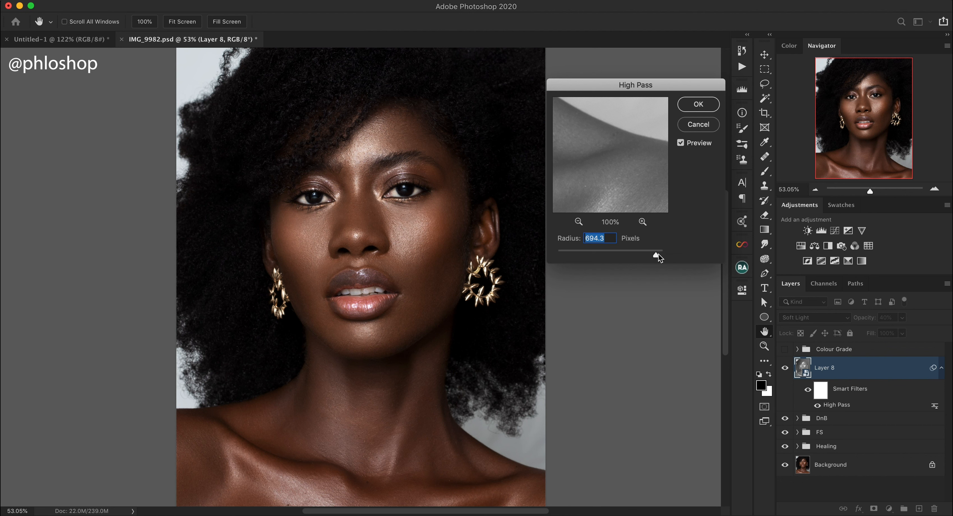
- Set the High Pass radius to about 318 pixels, compare the preview off and on, and apply the filter
{"action": "left_click", "coordinate": [637, 254]}
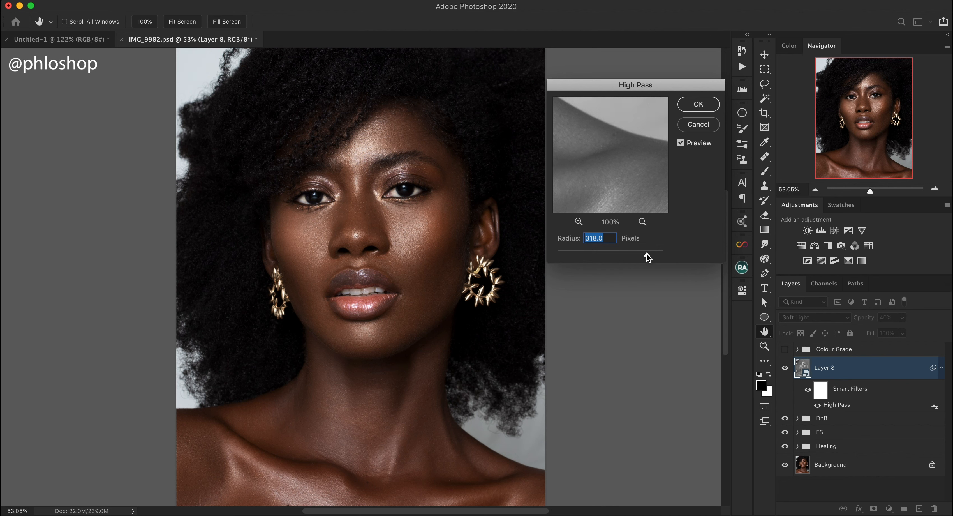
{"action": "left_click_drag", "start_coordinate": [645, 254], "coordinate": [645, 255]}
{"action": "left_click", "coordinate": [682, 143]}
{"action": "left_click", "coordinate": [681, 144]}
{"action": "left_click", "coordinate": [690, 101]}
{"action": "key", "text": "z"}
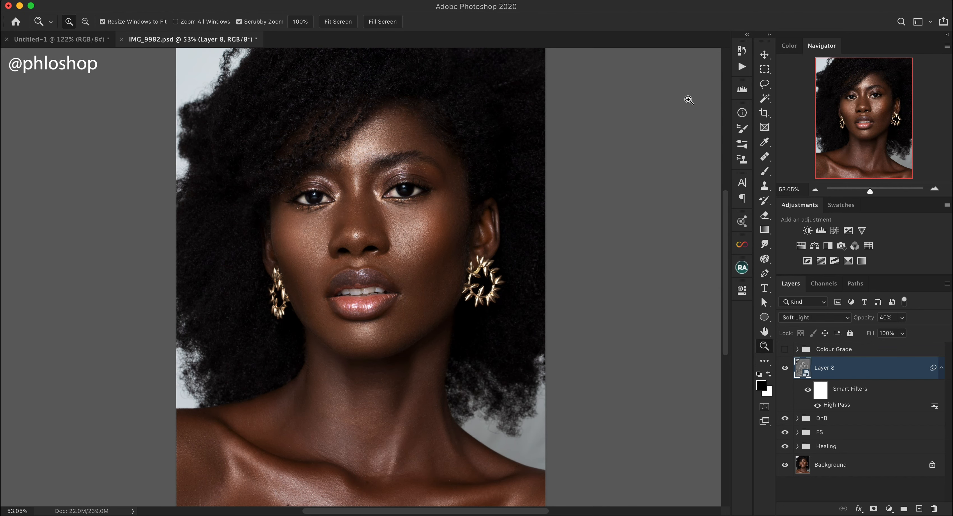
- Compare the portrait's contrast and contouring with the High Pass layer hidden and shown
{"action": "left_click", "coordinate": [785, 367]}
{"action": "left_click", "coordinate": [785, 367]}
{"action": "left_click", "coordinate": [784, 368]}
{"action": "left_click", "coordinate": [784, 367]}
{"action": "left_click", "coordinate": [785, 368]}
- Show the Colour Grade group and compare the graded portrait with the High Pass layer off and on
{"action": "left_click", "coordinate": [785, 349]}
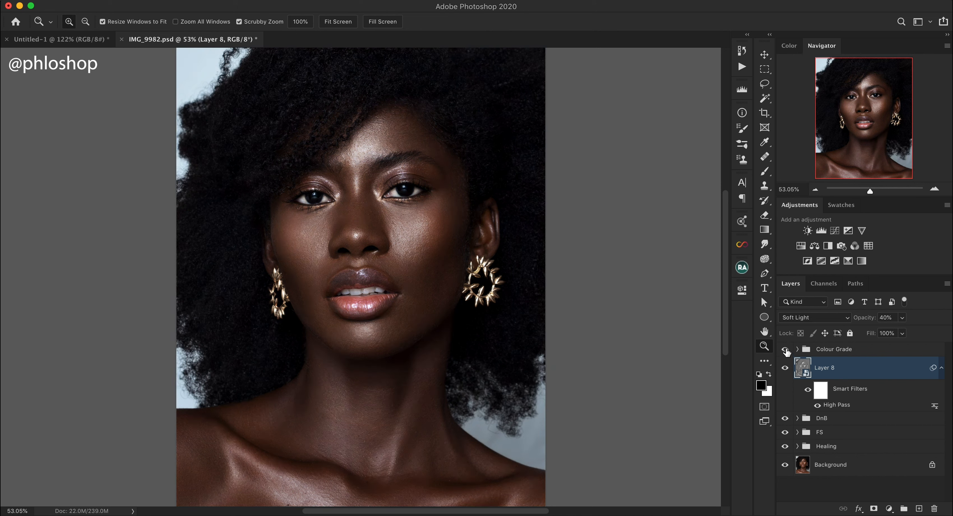
{"action": "left_click", "coordinate": [785, 368]}
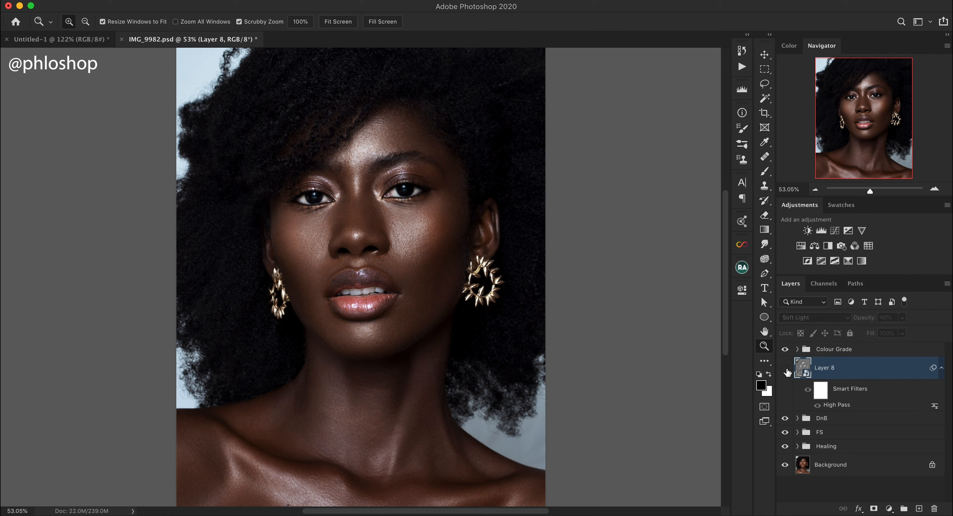
{"action": "left_click", "coordinate": [785, 368]}
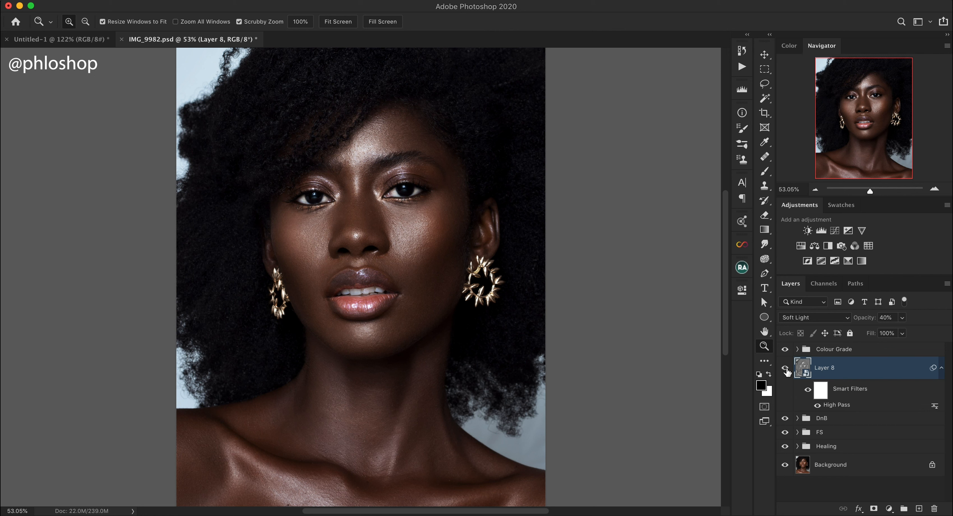
- Lower the High Pass layer's opacity to 28% and compare the graded portrait with the layer off and on
{"action": "left_click_drag", "start_coordinate": [876, 321], "coordinate": [863, 322]}
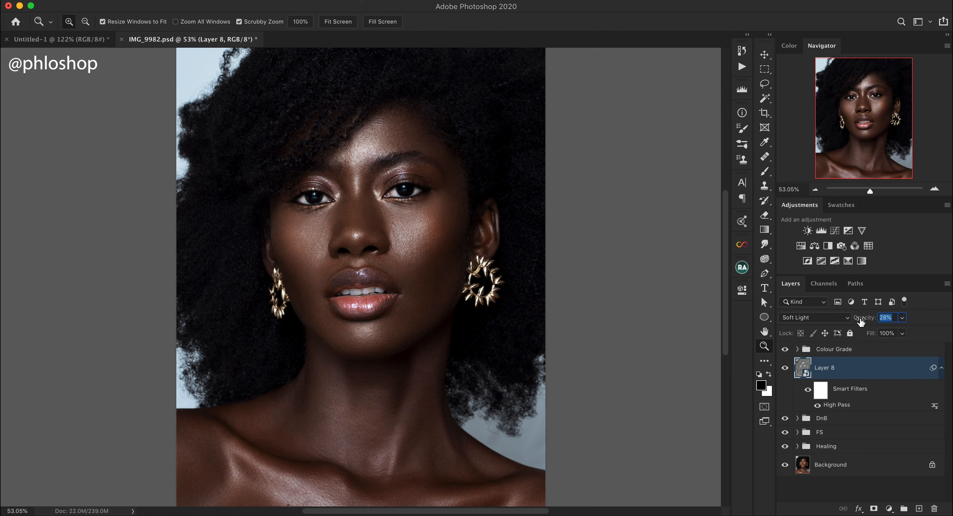
{"action": "left_click", "coordinate": [785, 368]}
{"action": "left_click", "coordinate": [785, 368]}
{"action": "left_click", "coordinate": [785, 368]}
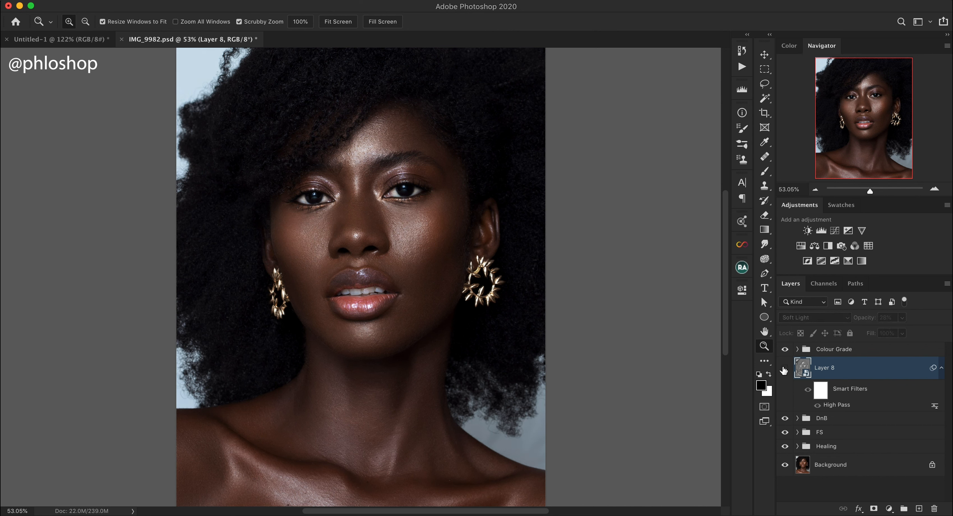
{"action": "left_click", "coordinate": [785, 368]}
{"action": "left_click", "coordinate": [785, 368]}
{"action": "left_click", "coordinate": [785, 369]}
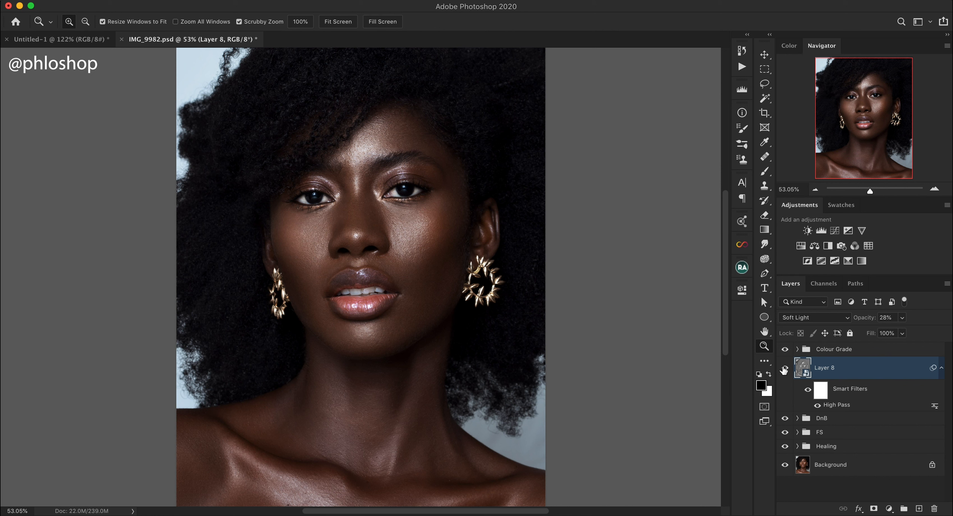